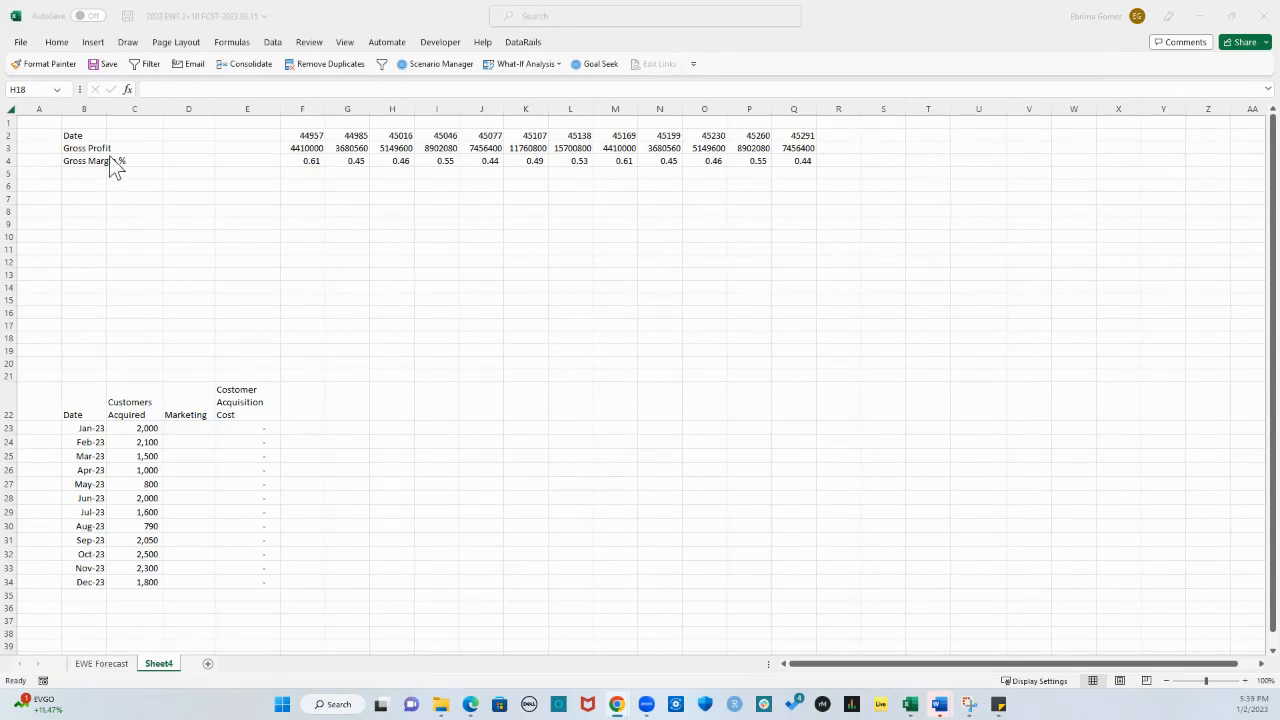
Copy the range B2:Q4 and paste it transposed starting at cell S2.
{"action": "left_click_drag", "start_coordinate": [94, 135], "coordinate": [793, 162]}
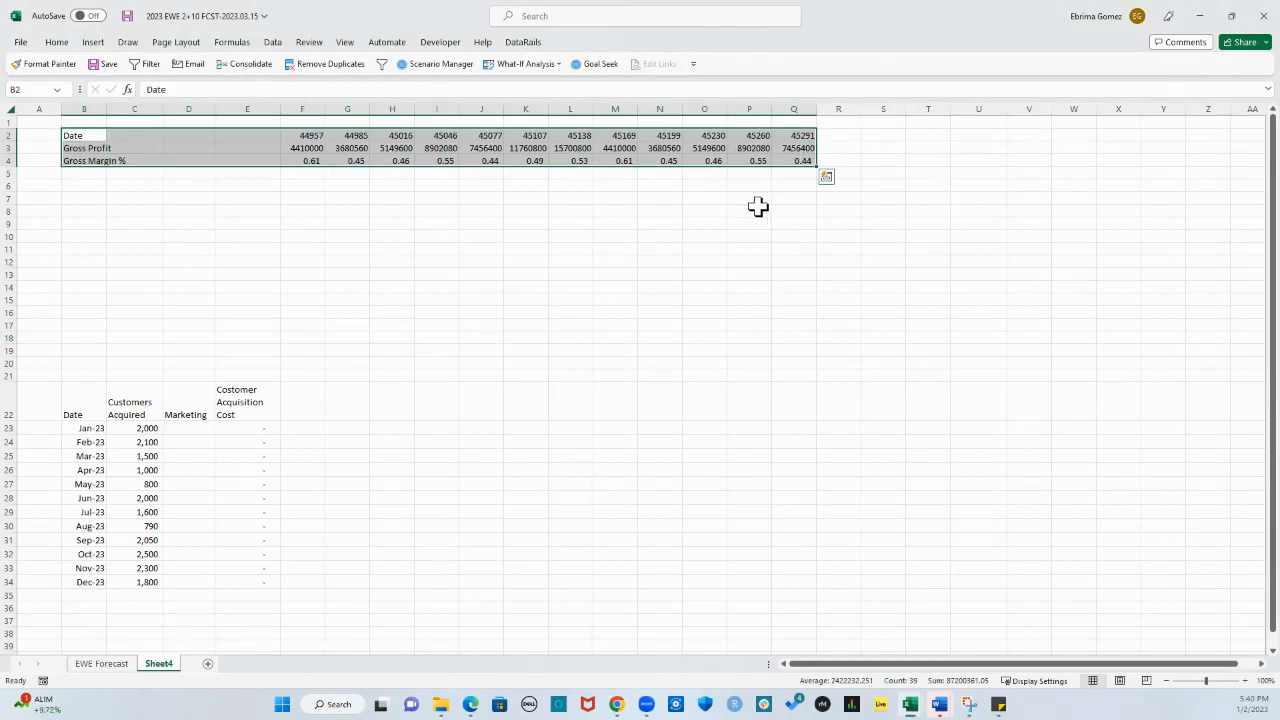
{"action": "key", "text": "ctrl+c"}
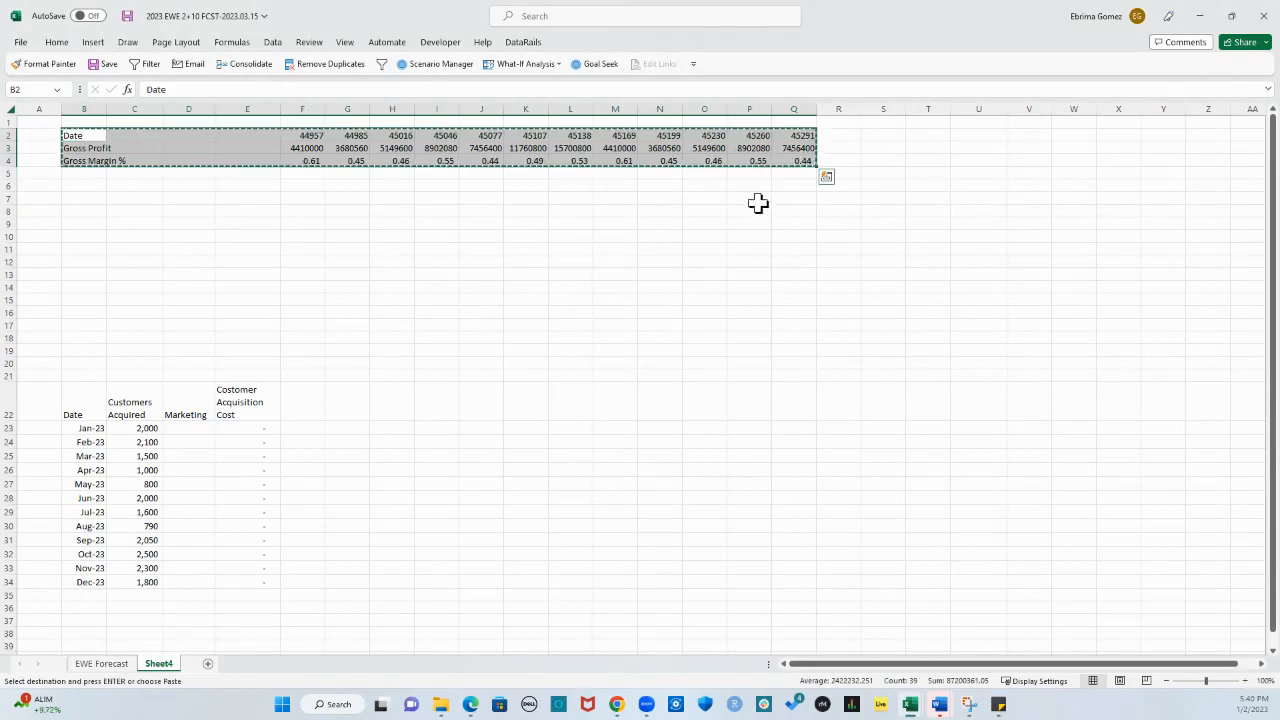
{"action": "left_click", "coordinate": [879, 138]}
{"action": "right_click", "coordinate": [883, 143]}
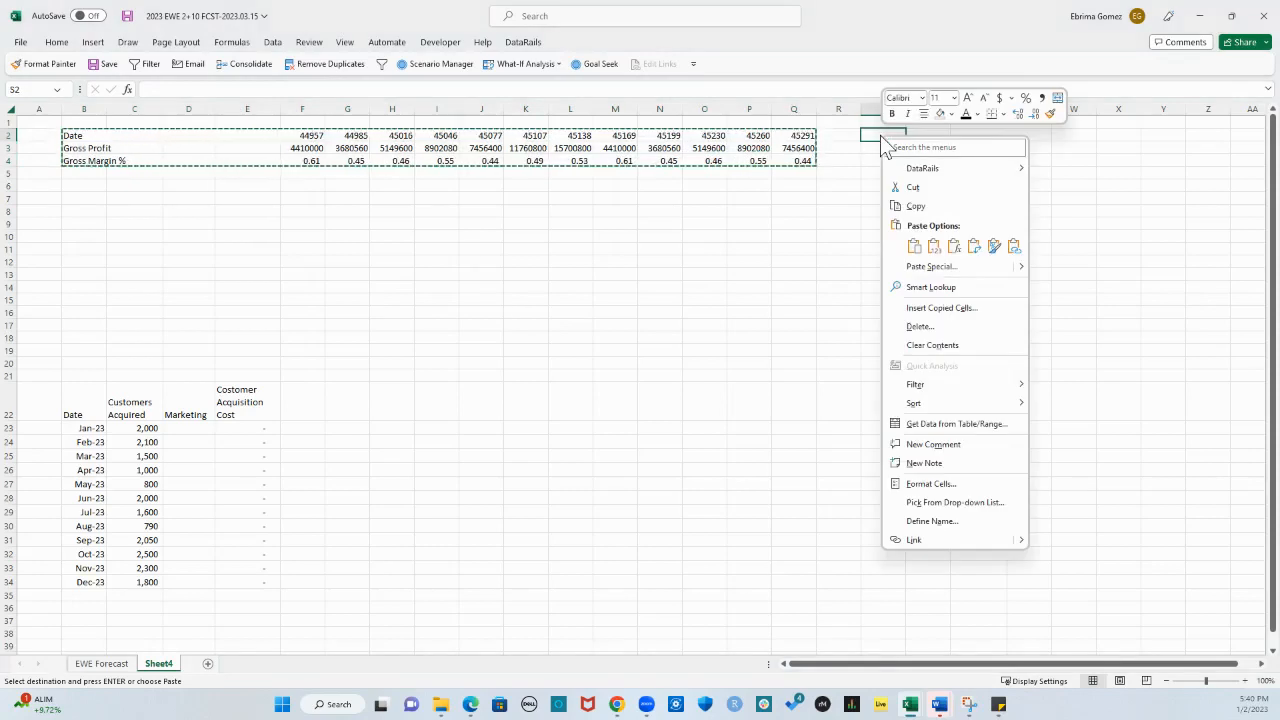
{"action": "left_click", "coordinate": [975, 253]}
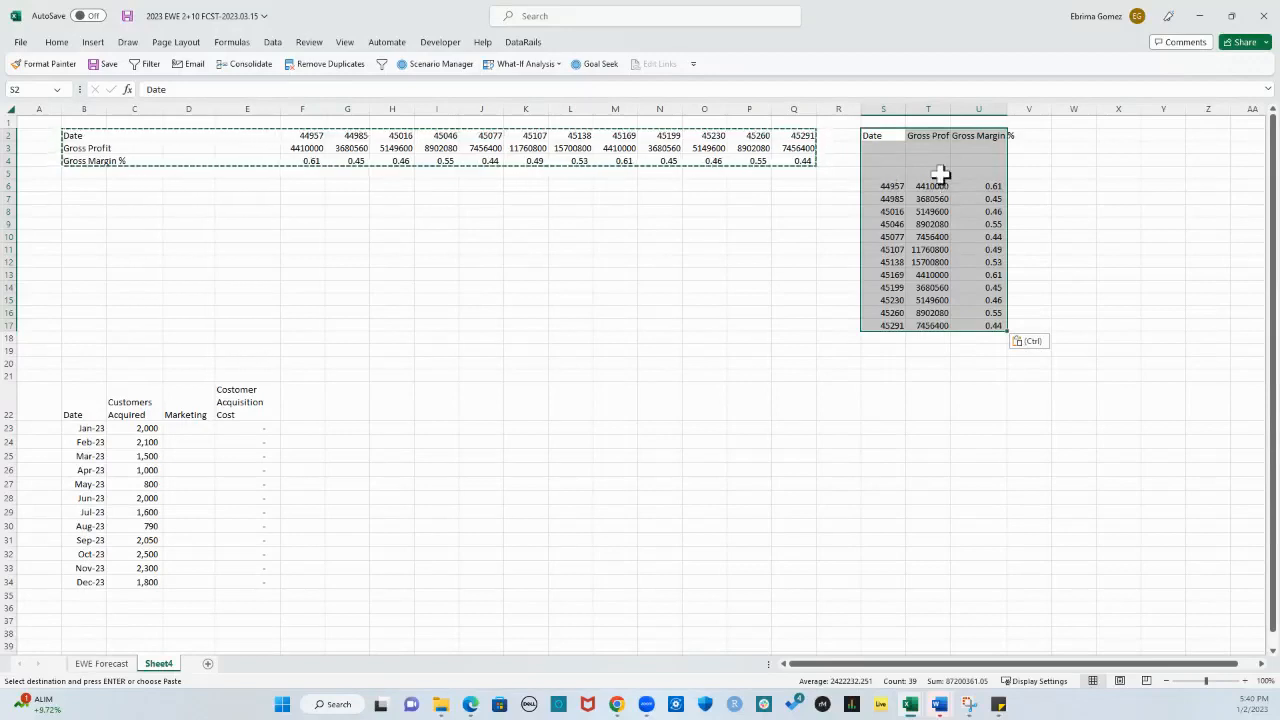
Paste a second transposed copy of the Date, Gross Profit and Gross Margin % data at cell W2.
{"action": "left_click", "coordinate": [1080, 136]}
{"action": "left_click", "coordinate": [60, 44]}
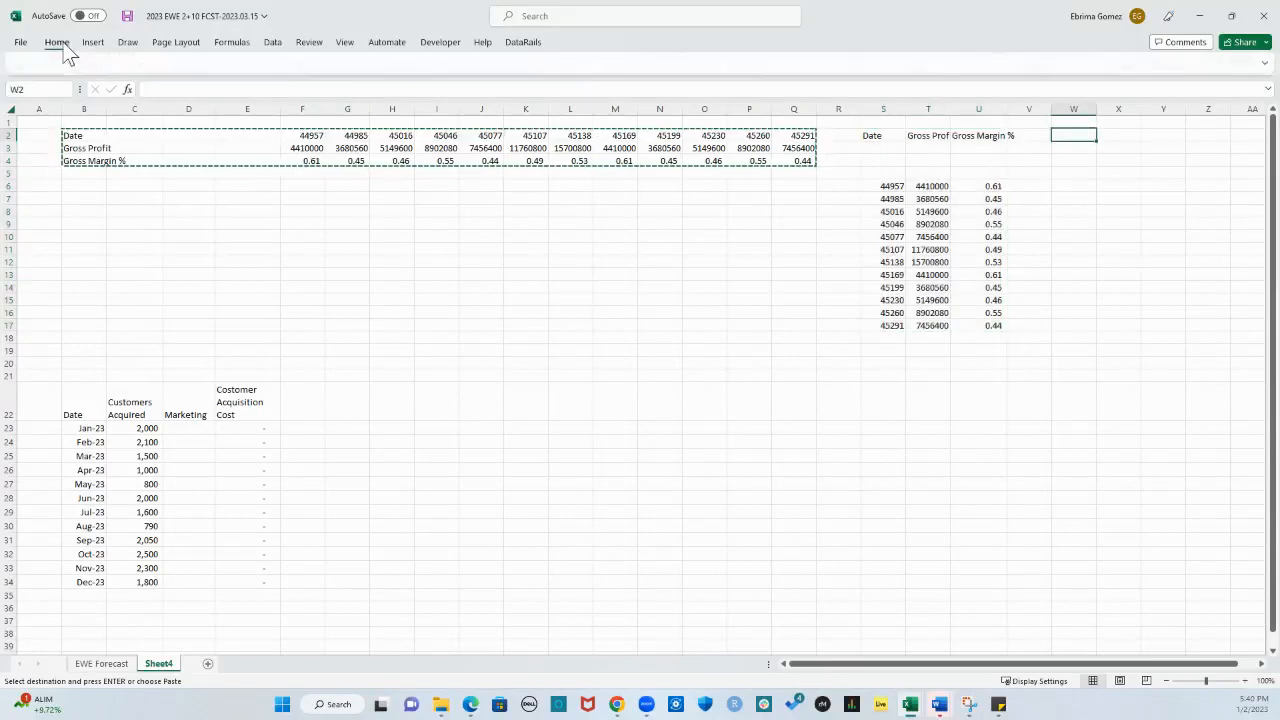
{"action": "left_click", "coordinate": [62, 96]}
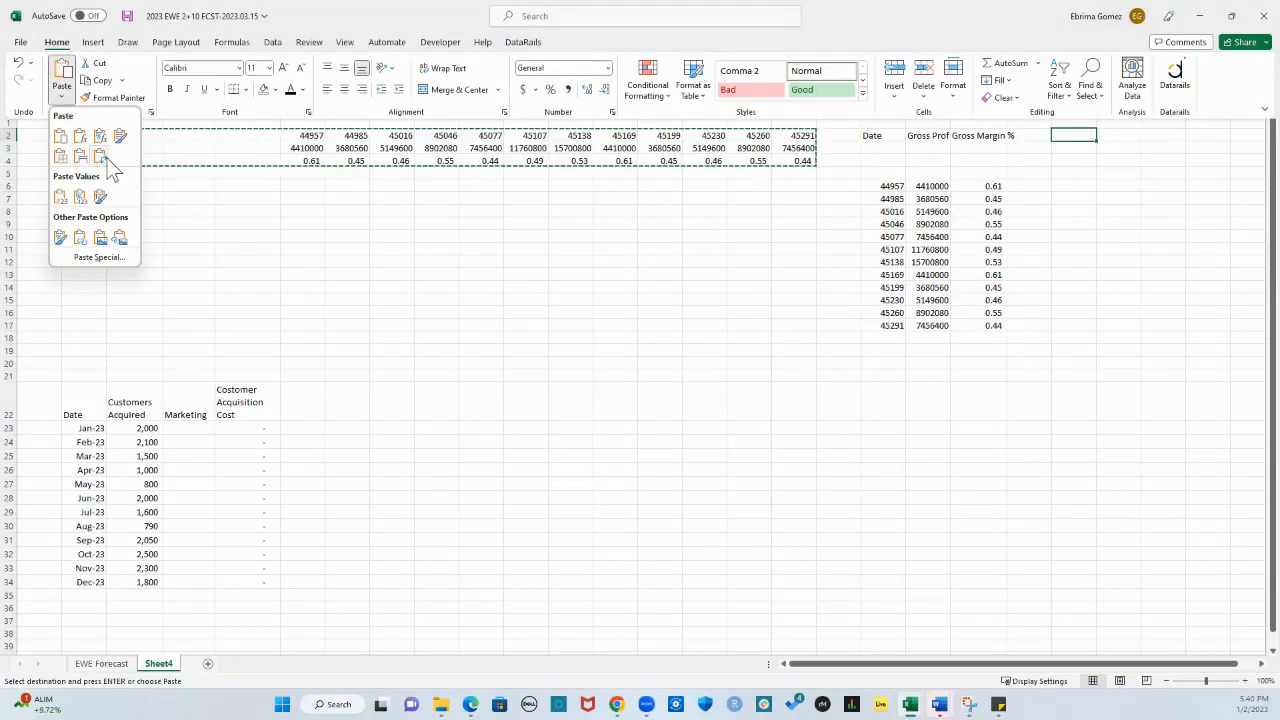
{"action": "left_click", "coordinate": [101, 160]}
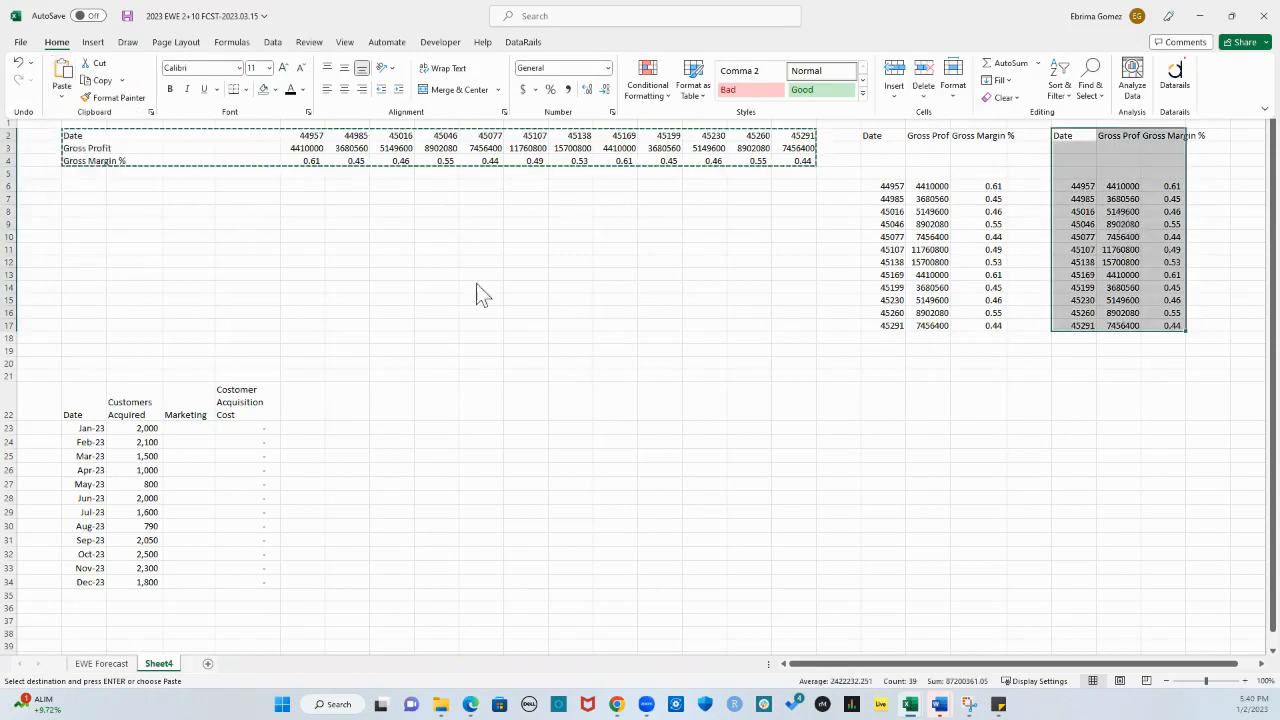
Use Paste Special with Transpose to place a third copy of the data at cell AB2.
{"action": "left_click", "coordinate": [1261, 664]}
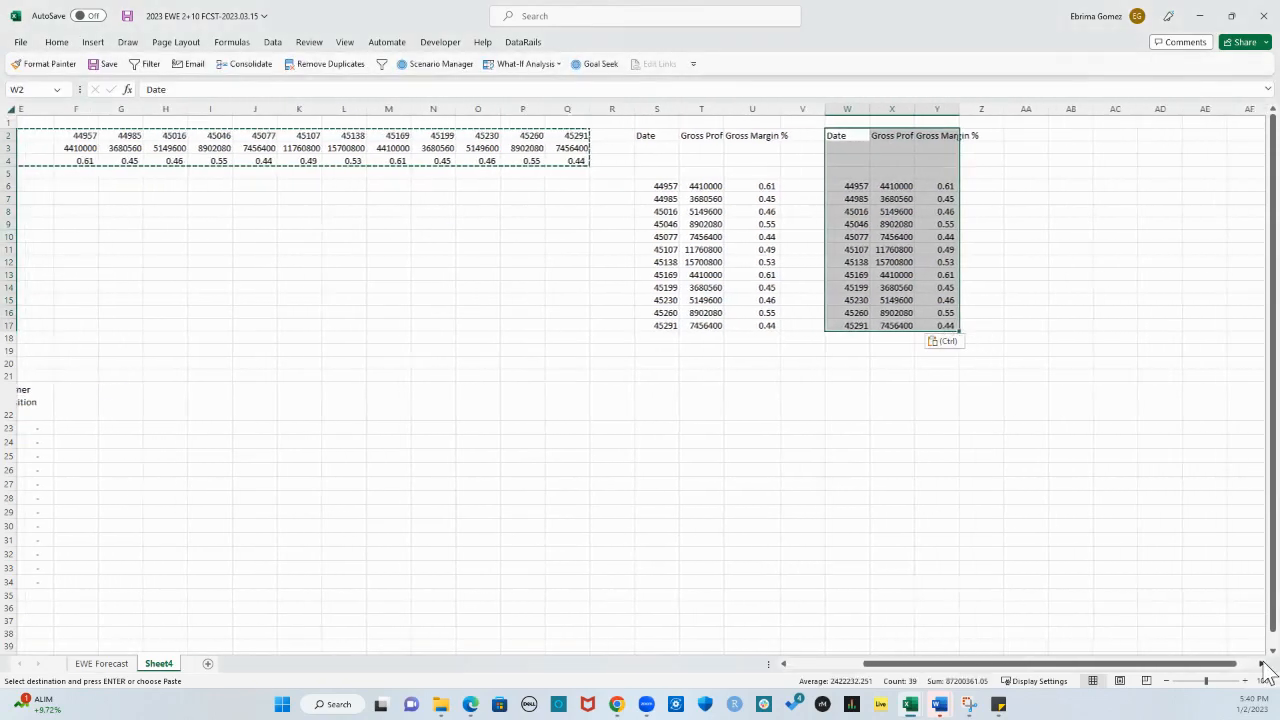
{"action": "left_click", "coordinate": [1021, 138]}
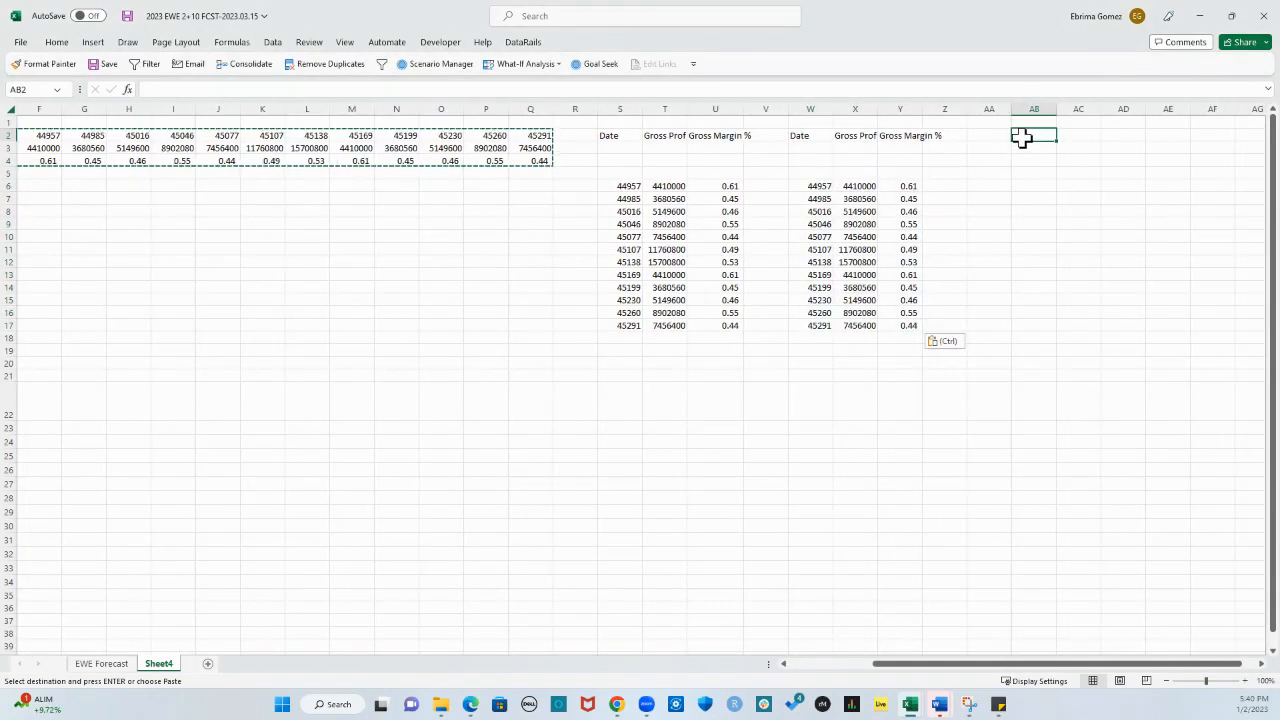
{"action": "key", "text": "ctrl+alt+v"}
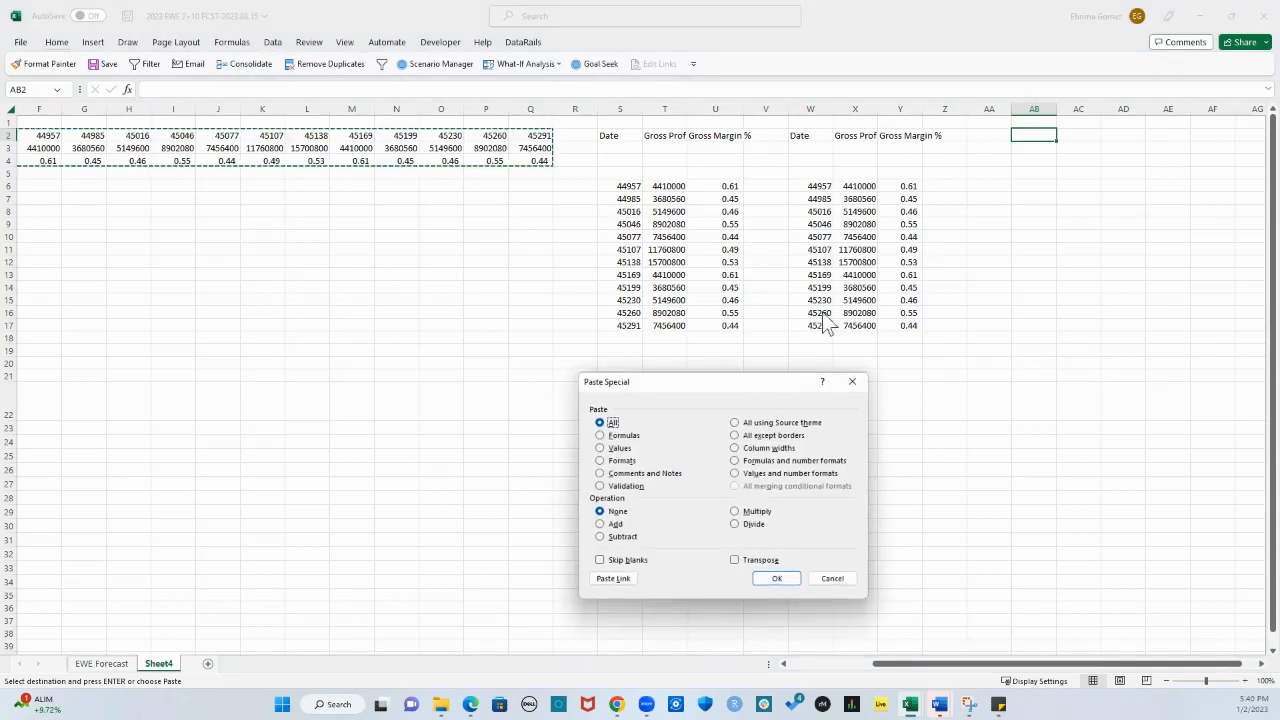
{"action": "left_click_drag", "start_coordinate": [746, 388], "coordinate": [723, 105]}
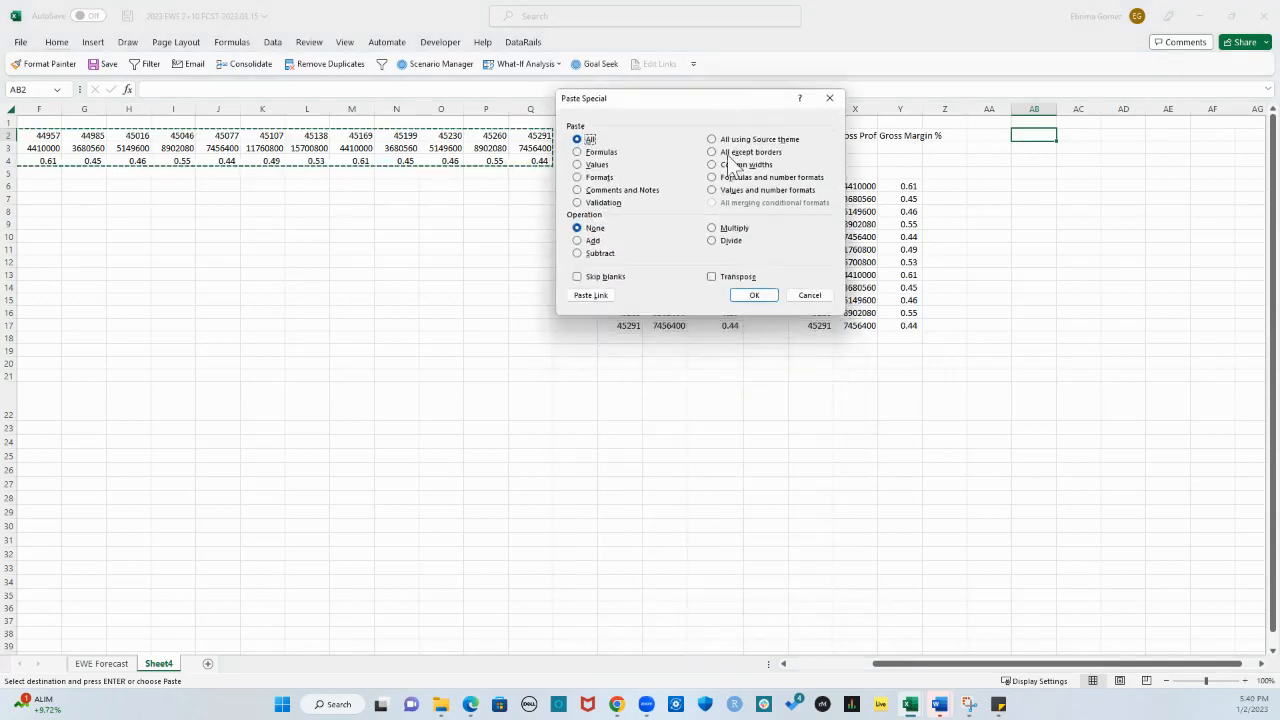
{"action": "left_click", "coordinate": [712, 277]}
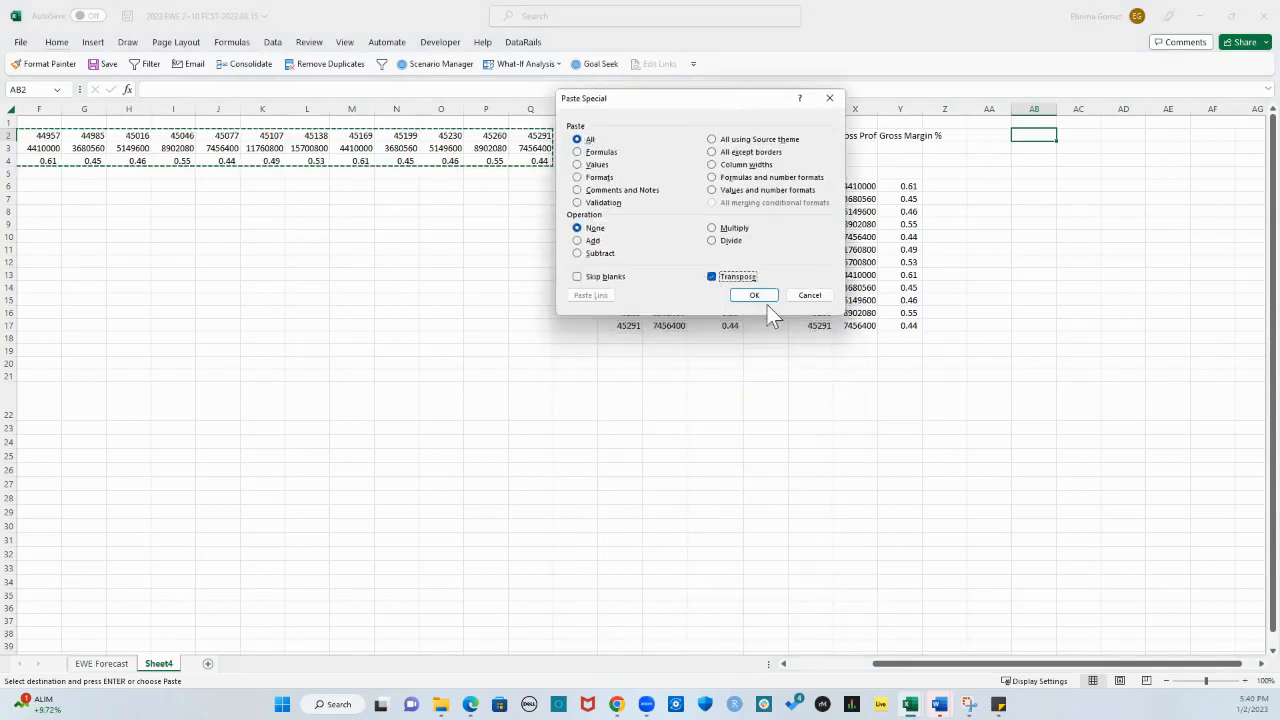
{"action": "left_click", "coordinate": [754, 295]}
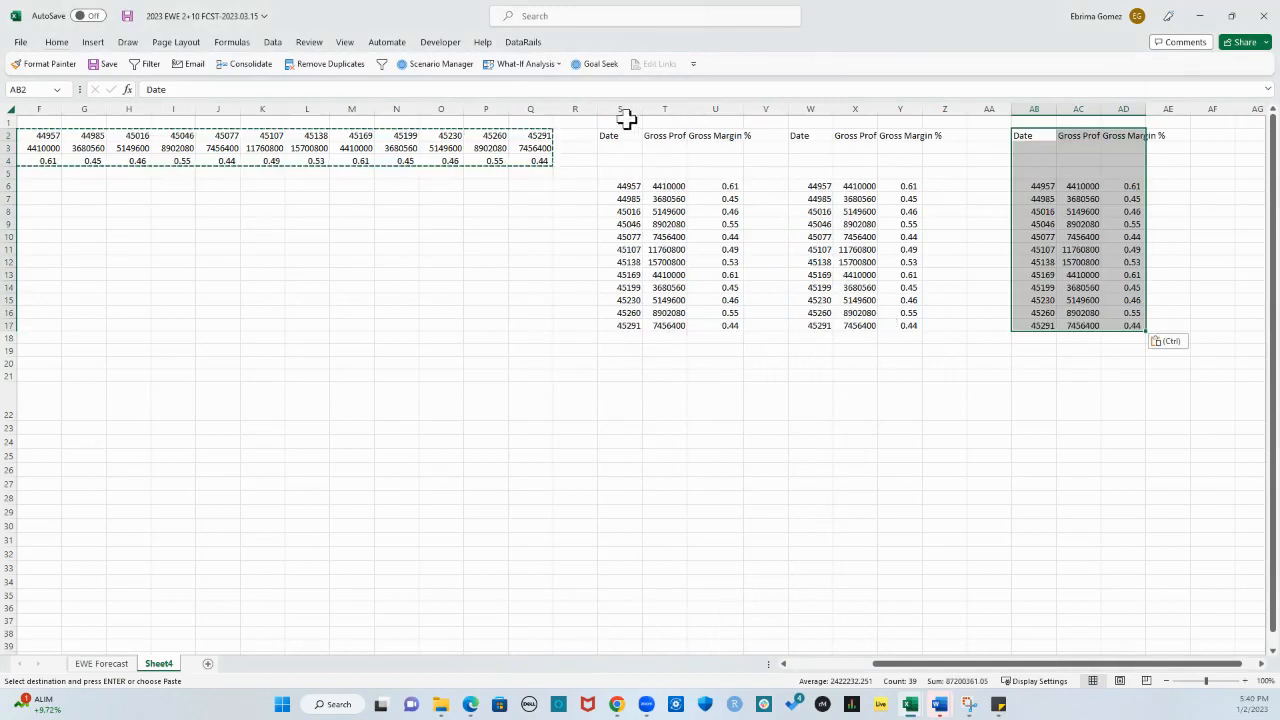
Autofit columns S to U and format S6:S17 as dates with the Mar-12 type.
{"action": "left_click_drag", "start_coordinate": [620, 108], "coordinate": [700, 104]}
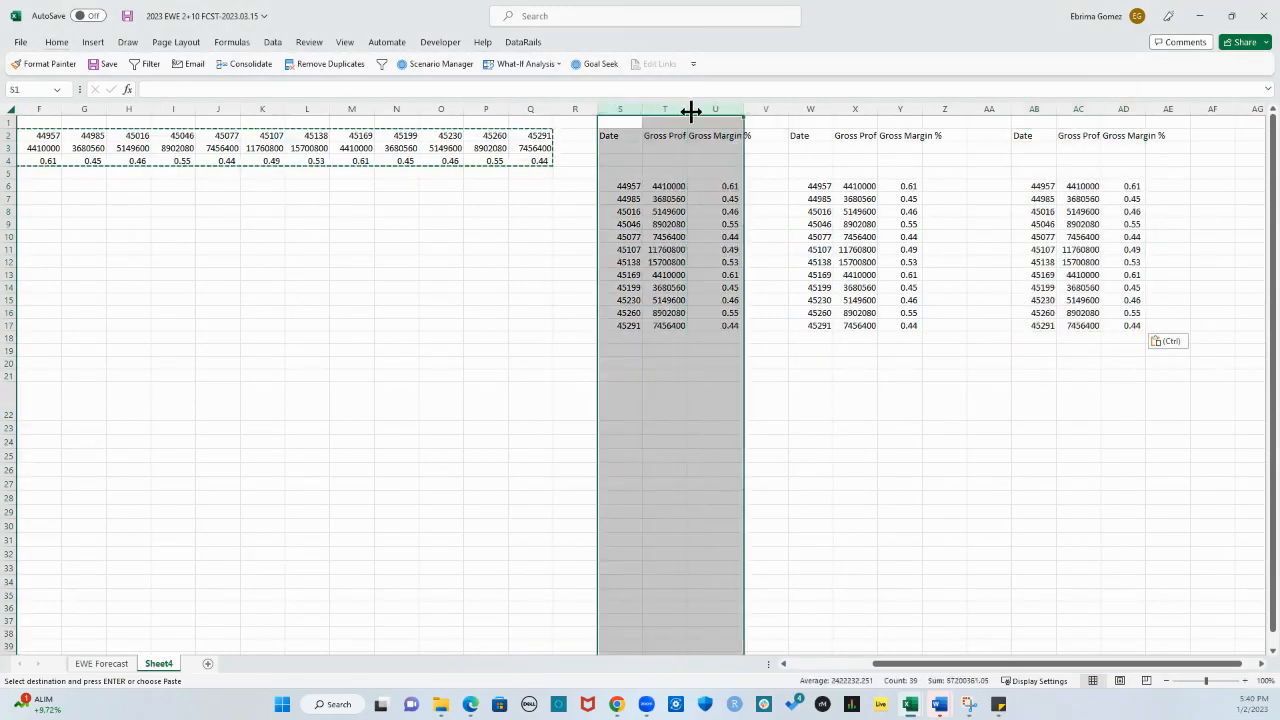
{"action": "double_click", "coordinate": [686, 108]}
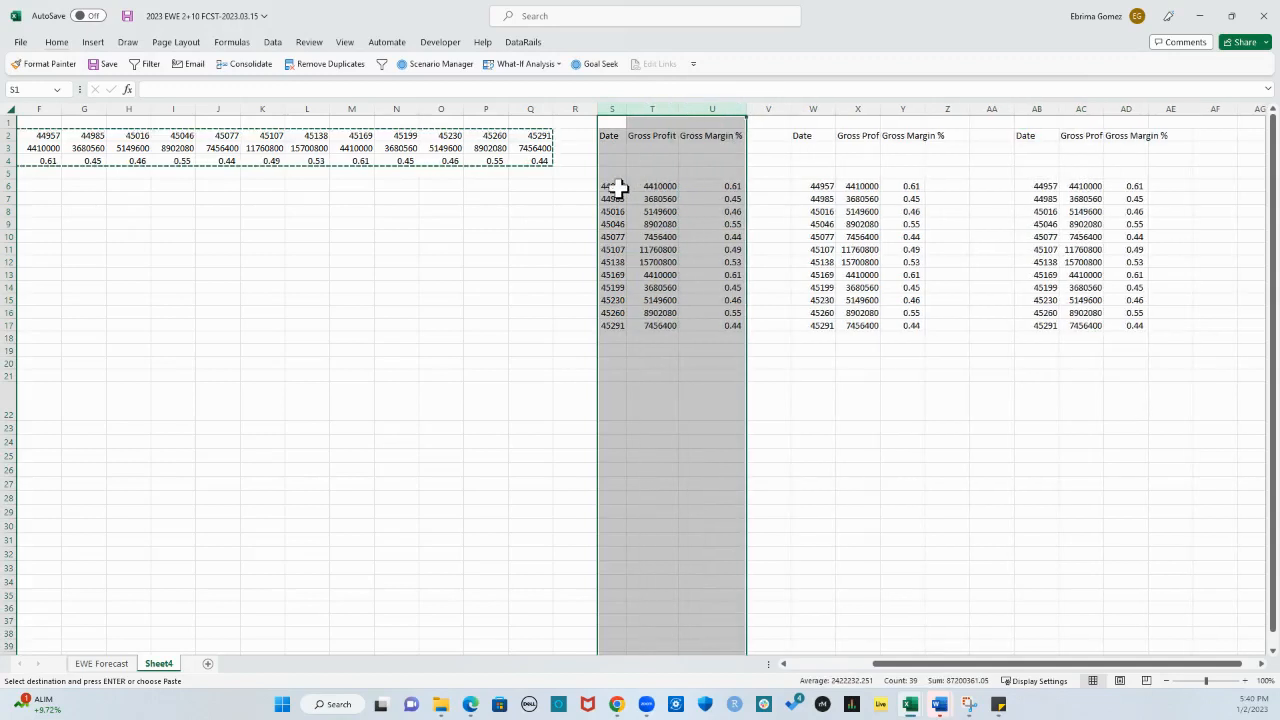
{"action": "left_click_drag", "start_coordinate": [613, 187], "coordinate": [609, 328]}
{"action": "key", "text": "Escape"}
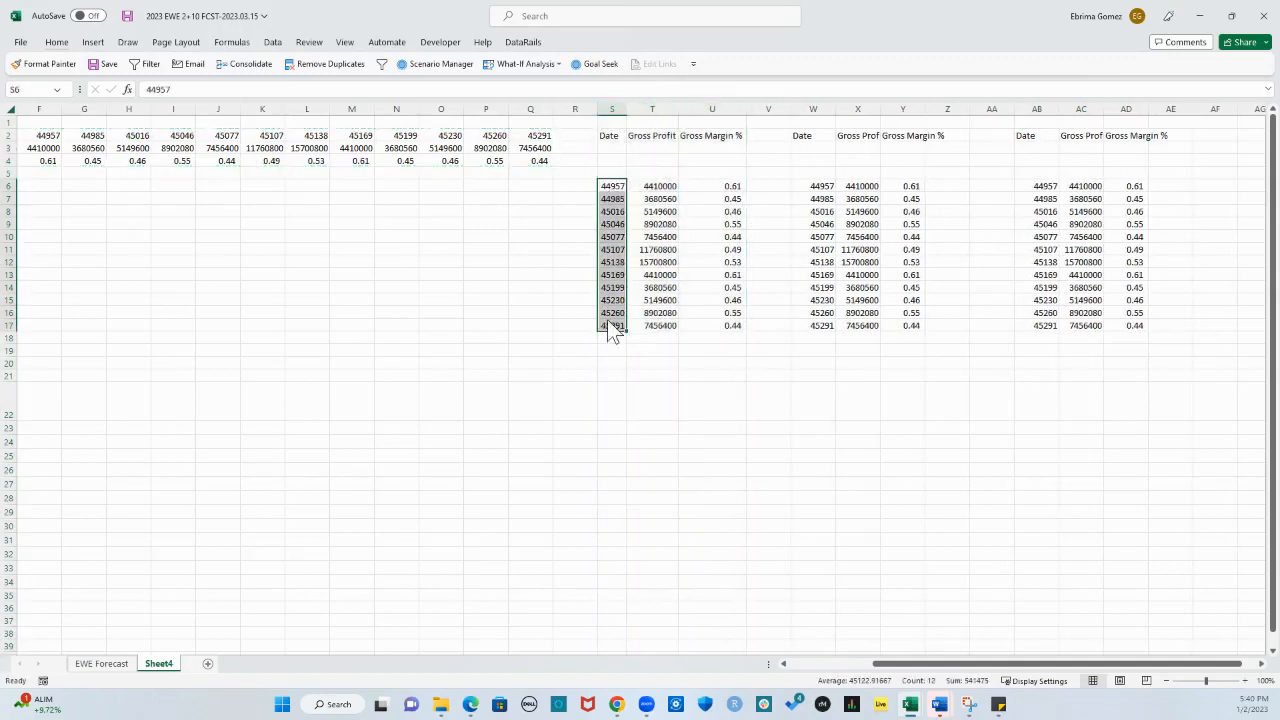
{"action": "key", "text": "ctrl+1"}
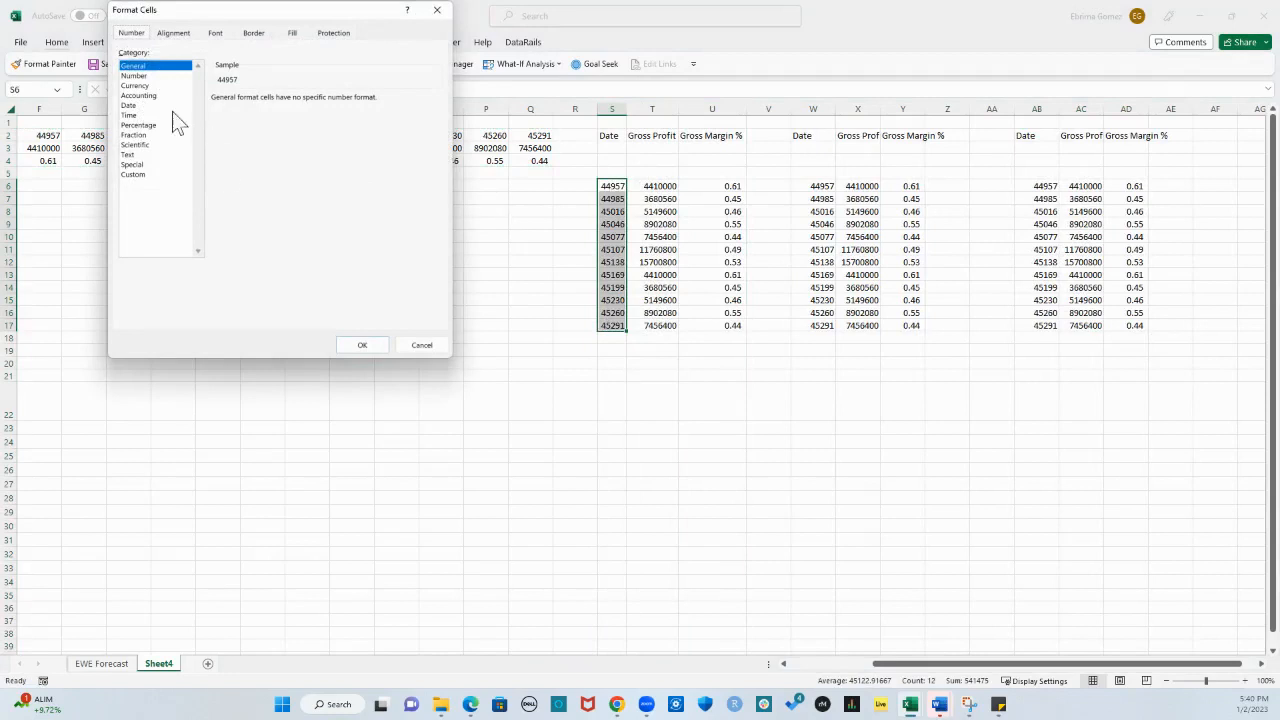
{"action": "left_click", "coordinate": [137, 106]}
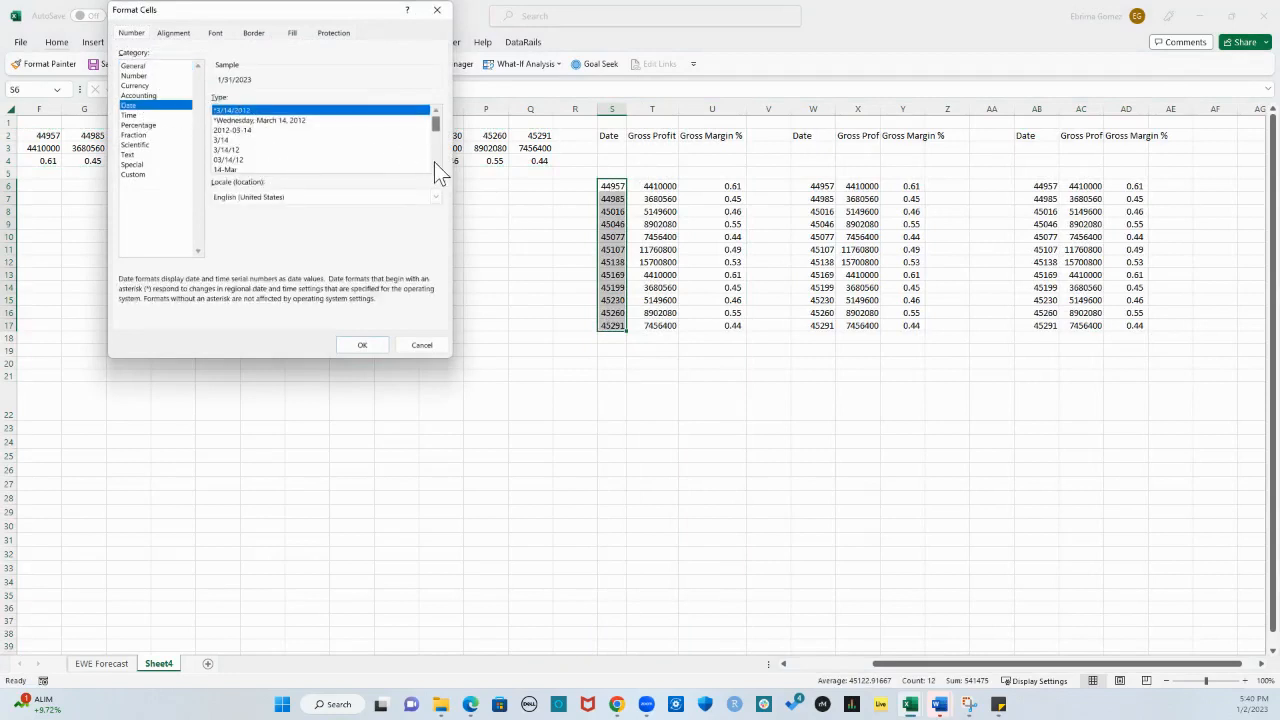
{"action": "scroll", "coordinate": [435, 165], "scroll_direction": "down", "scroll_amount": 7}
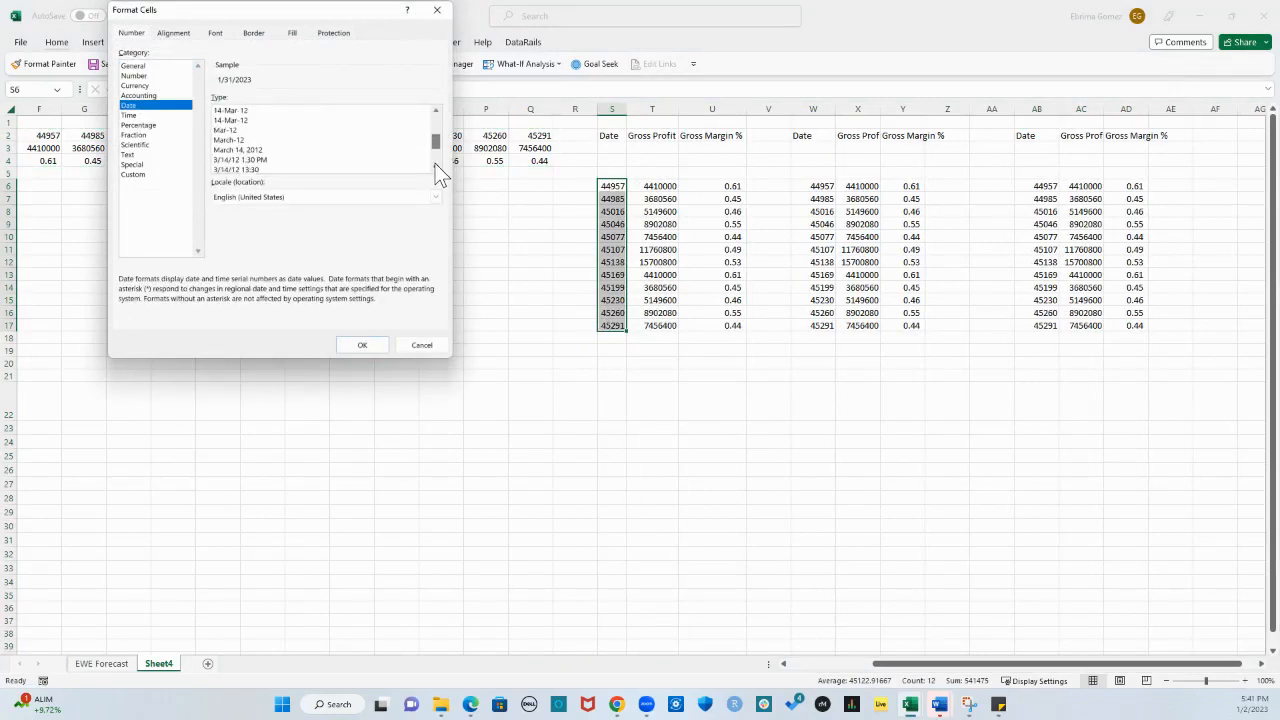
{"action": "scroll", "coordinate": [436, 167], "scroll_direction": "down", "scroll_amount": 1}
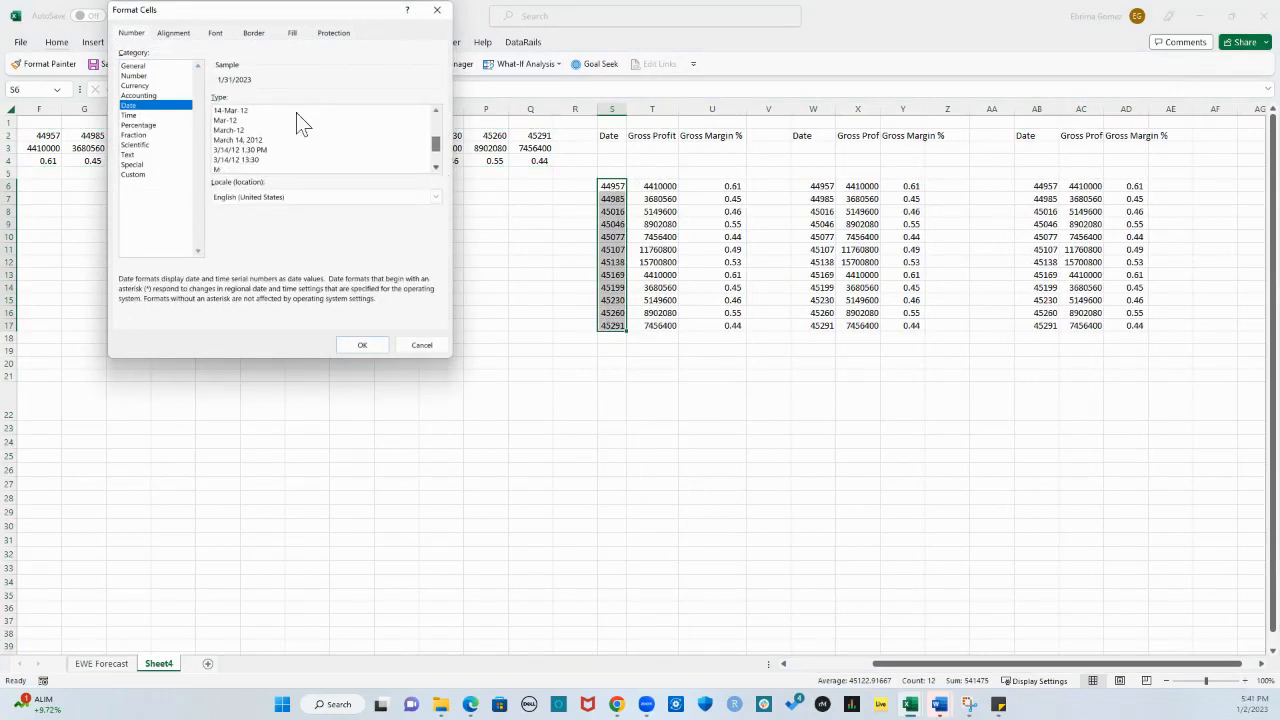
{"action": "left_click", "coordinate": [240, 120]}
{"action": "left_click", "coordinate": [360, 345]}
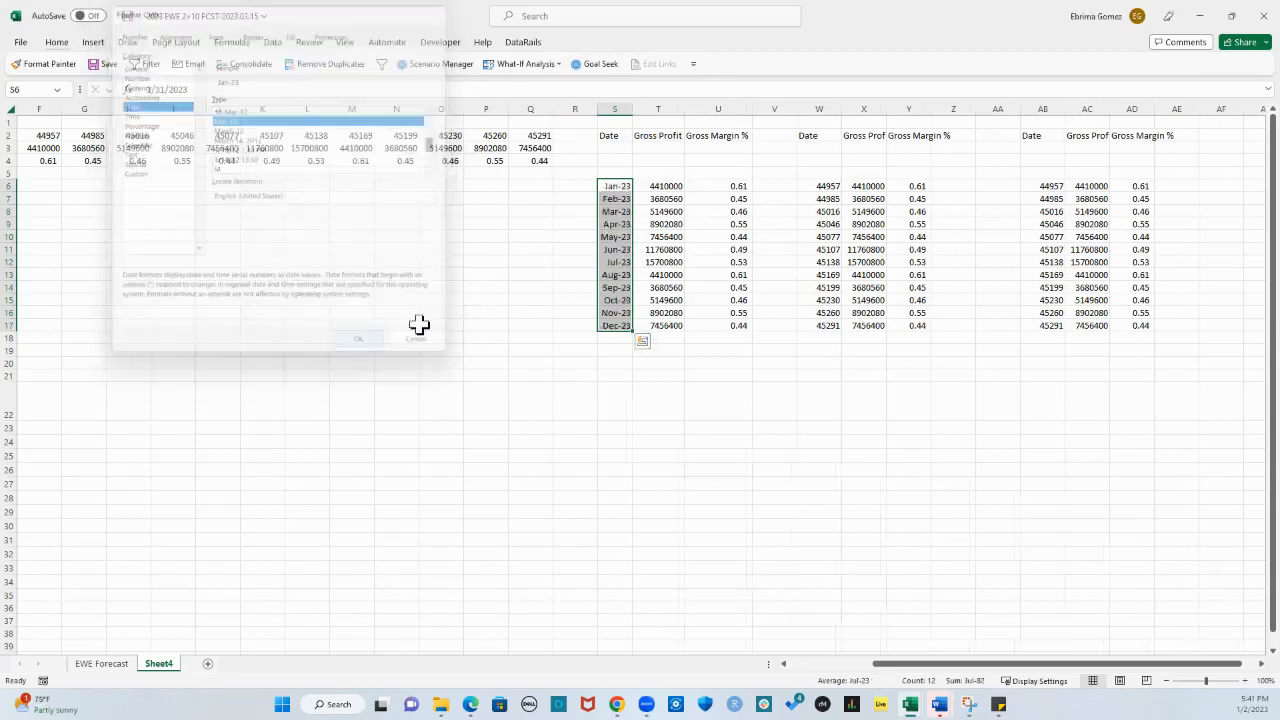
Format the gross profit values in T6:T17 as $ currency with 0 decimal places and negatives as ($1,234).
{"action": "left_click_drag", "start_coordinate": [668, 188], "coordinate": [673, 325]}
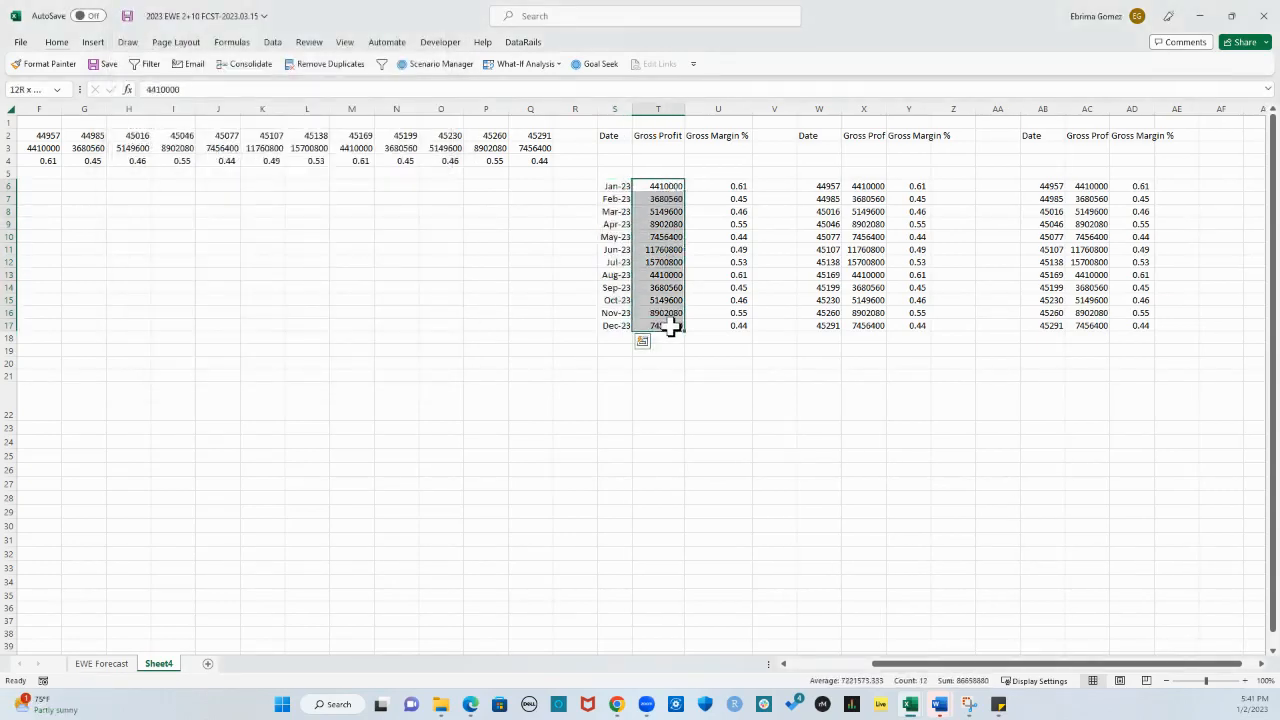
{"action": "key", "text": "ctrl+1"}
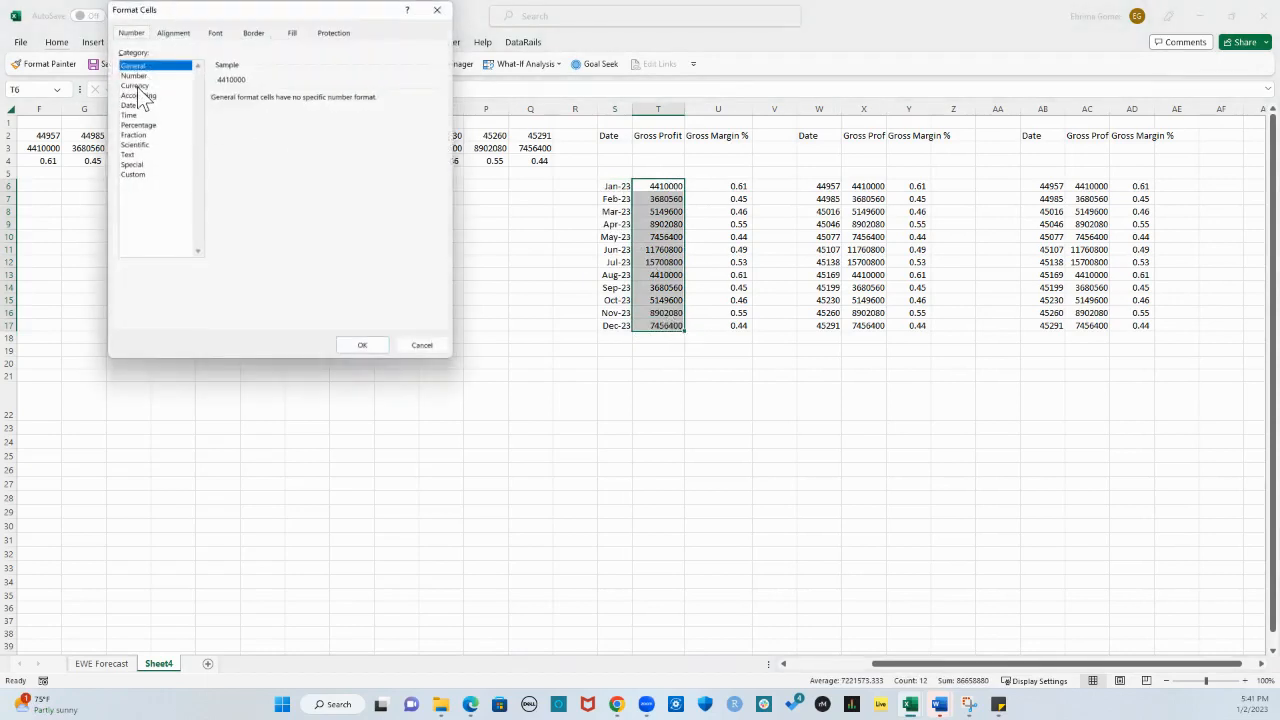
{"action": "left_click", "coordinate": [140, 86]}
{"action": "left_click", "coordinate": [301, 102]}
{"action": "left_click", "coordinate": [301, 102]}
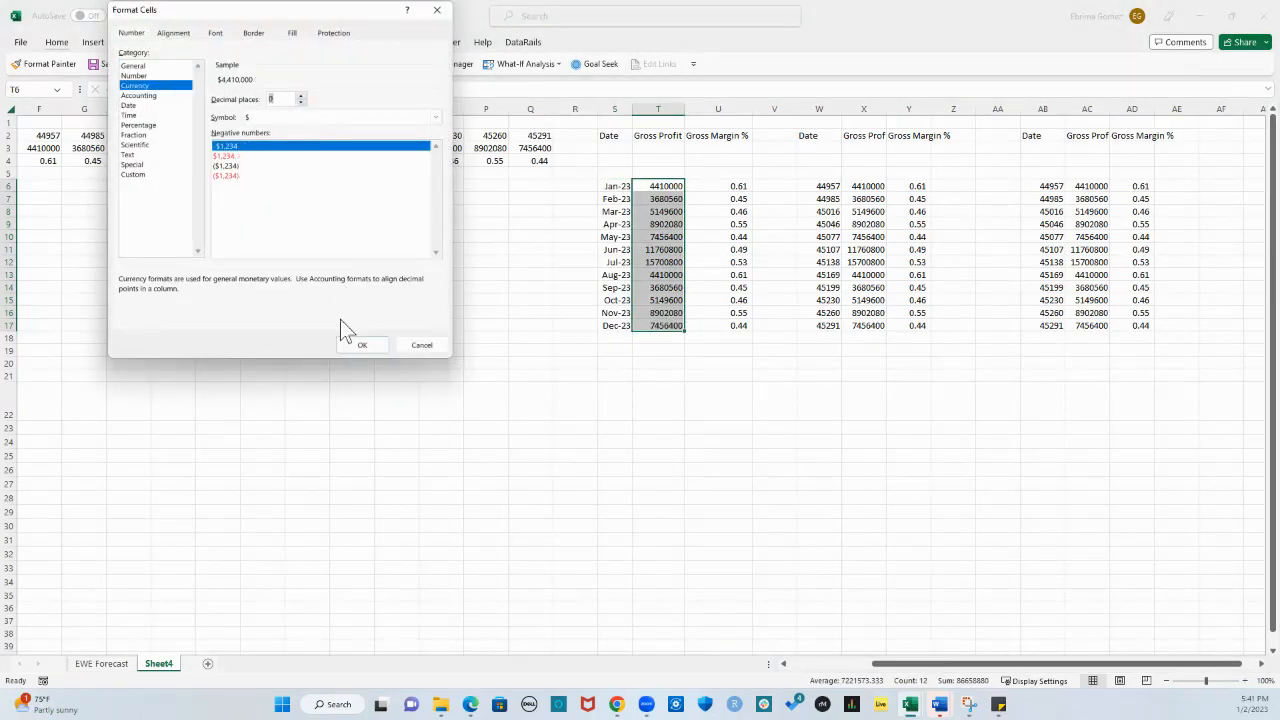
{"action": "left_click", "coordinate": [228, 165]}
{"action": "left_click", "coordinate": [363, 345]}
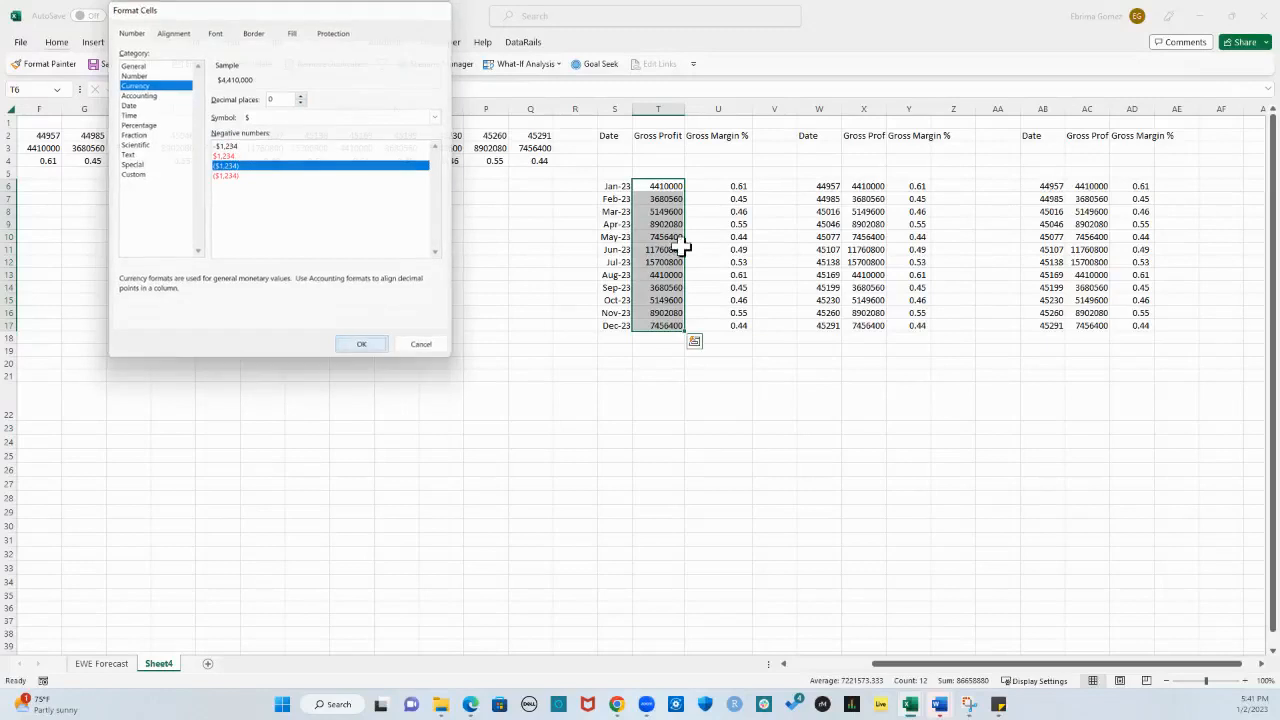
Format the gross margin values in U6:U17 as percentages with 1 decimal place.
{"action": "left_click_drag", "start_coordinate": [740, 186], "coordinate": [748, 340]}
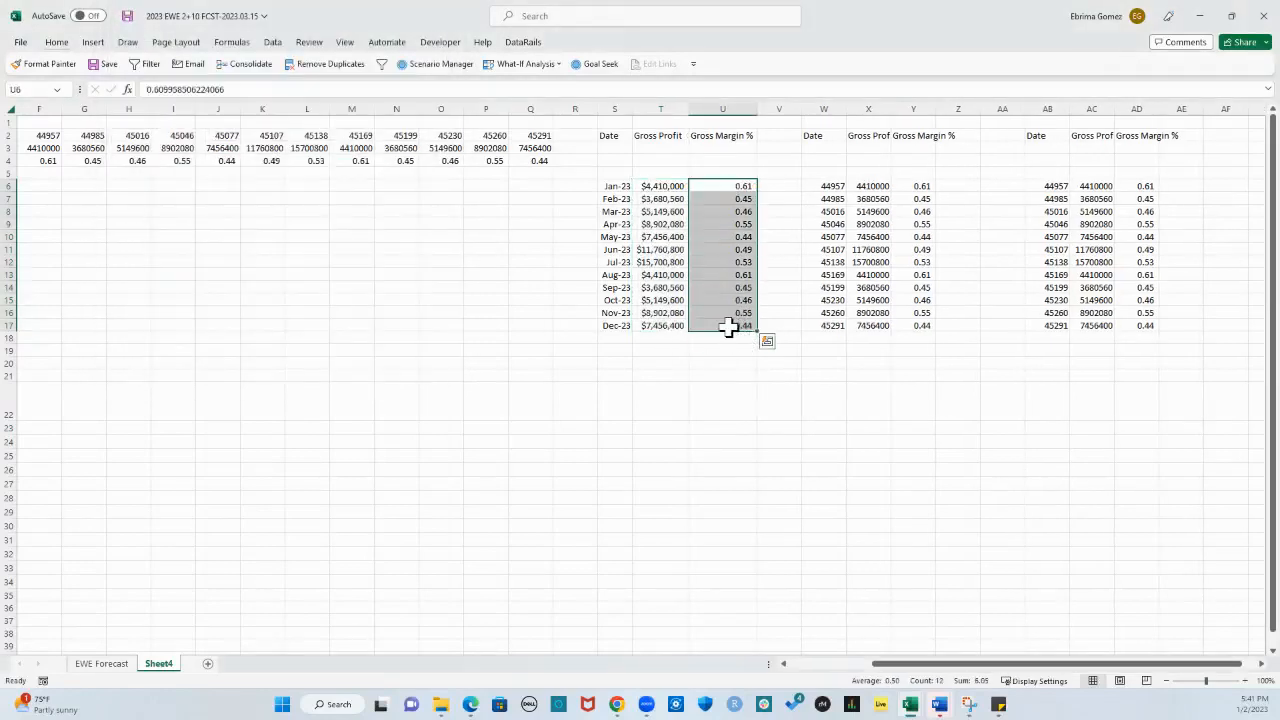
{"action": "key", "text": "ctrl+1"}
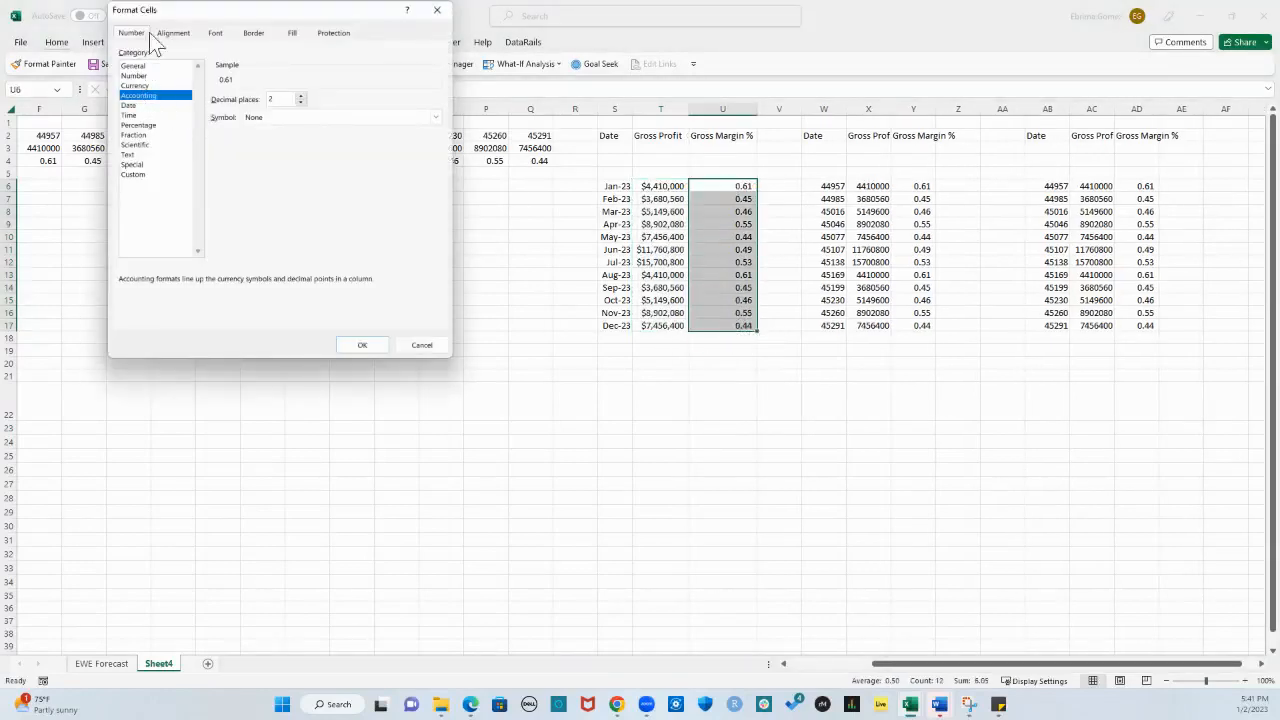
{"action": "left_click", "coordinate": [139, 124]}
{"action": "left_click", "coordinate": [301, 102]}
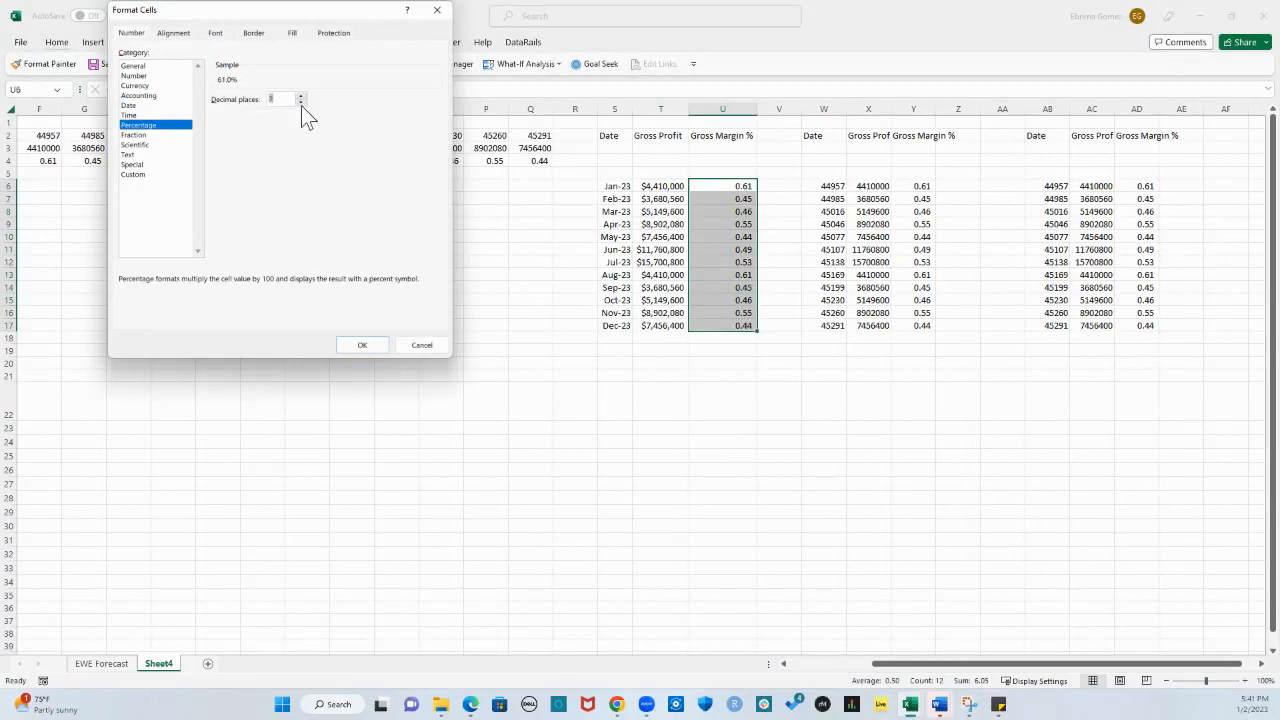
{"action": "left_click", "coordinate": [362, 345]}
{"action": "left_click", "coordinate": [709, 374]}
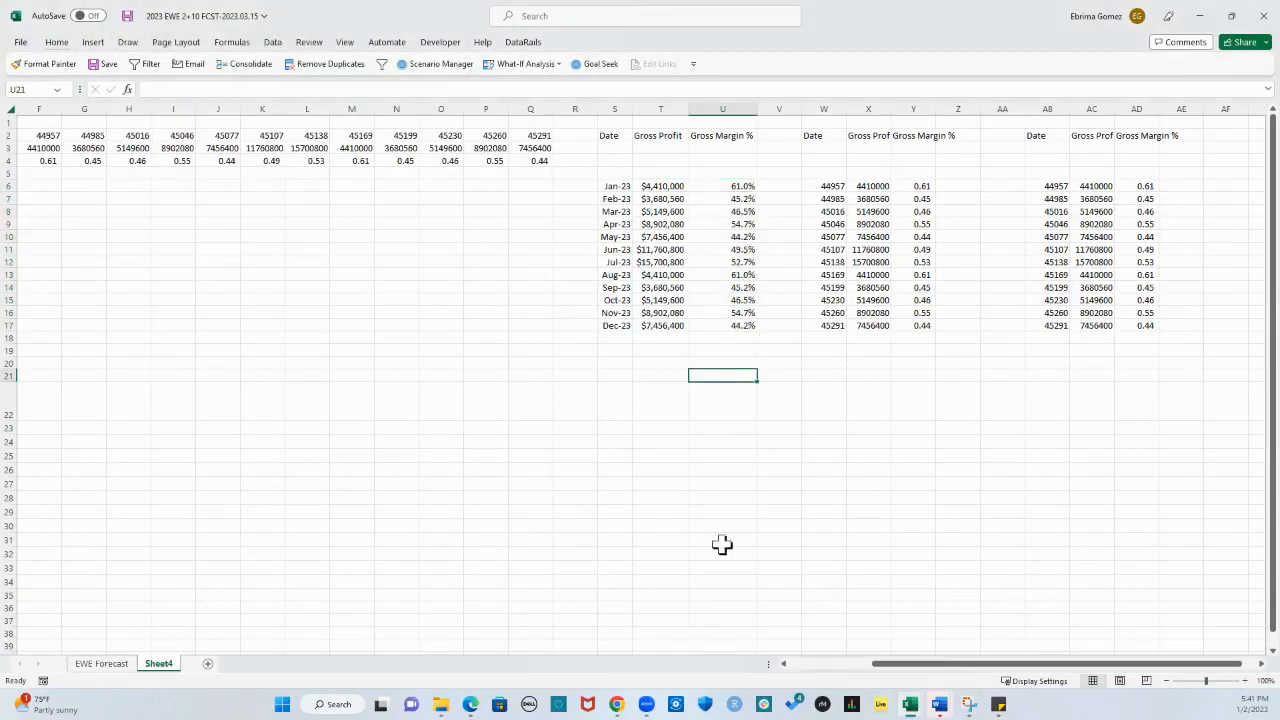
Move the data block S6:U17 up three rows so it starts at S3, directly under its headers.
{"action": "left_click", "coordinate": [722, 549]}
{"action": "left_click_drag", "start_coordinate": [957, 668], "coordinate": [880, 672]}
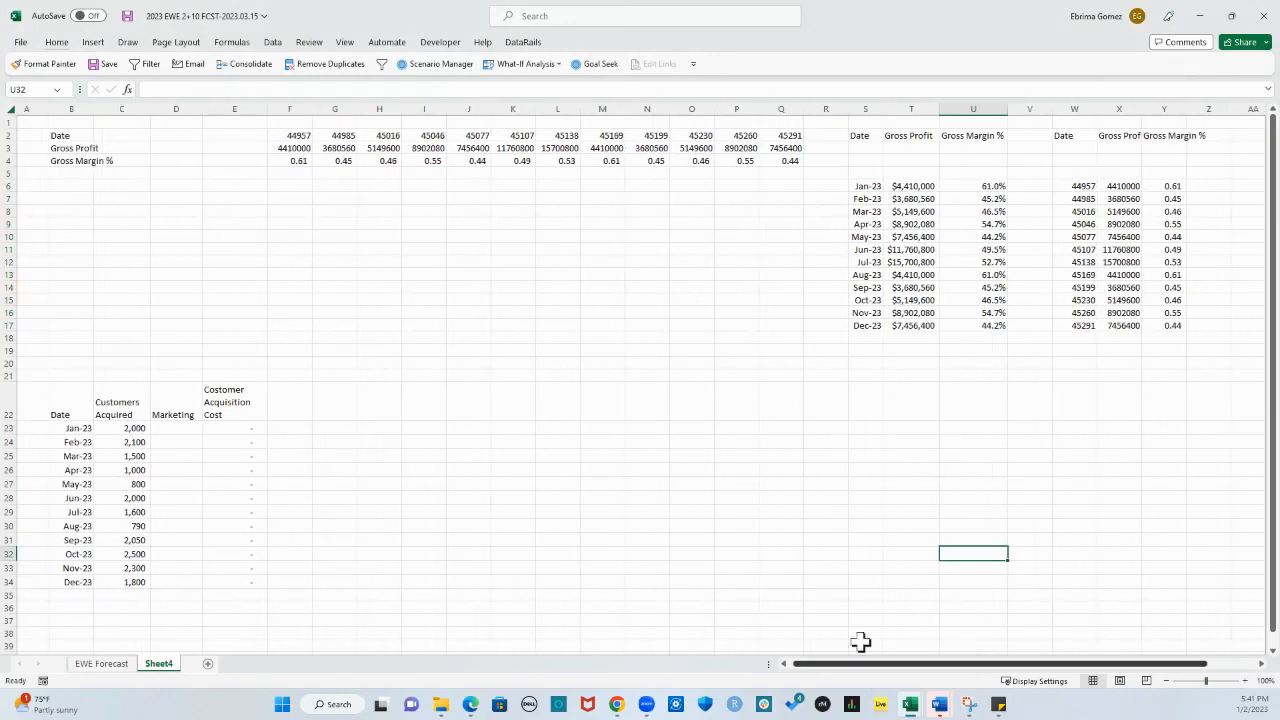
{"action": "left_click_drag", "start_coordinate": [872, 186], "coordinate": [971, 323]}
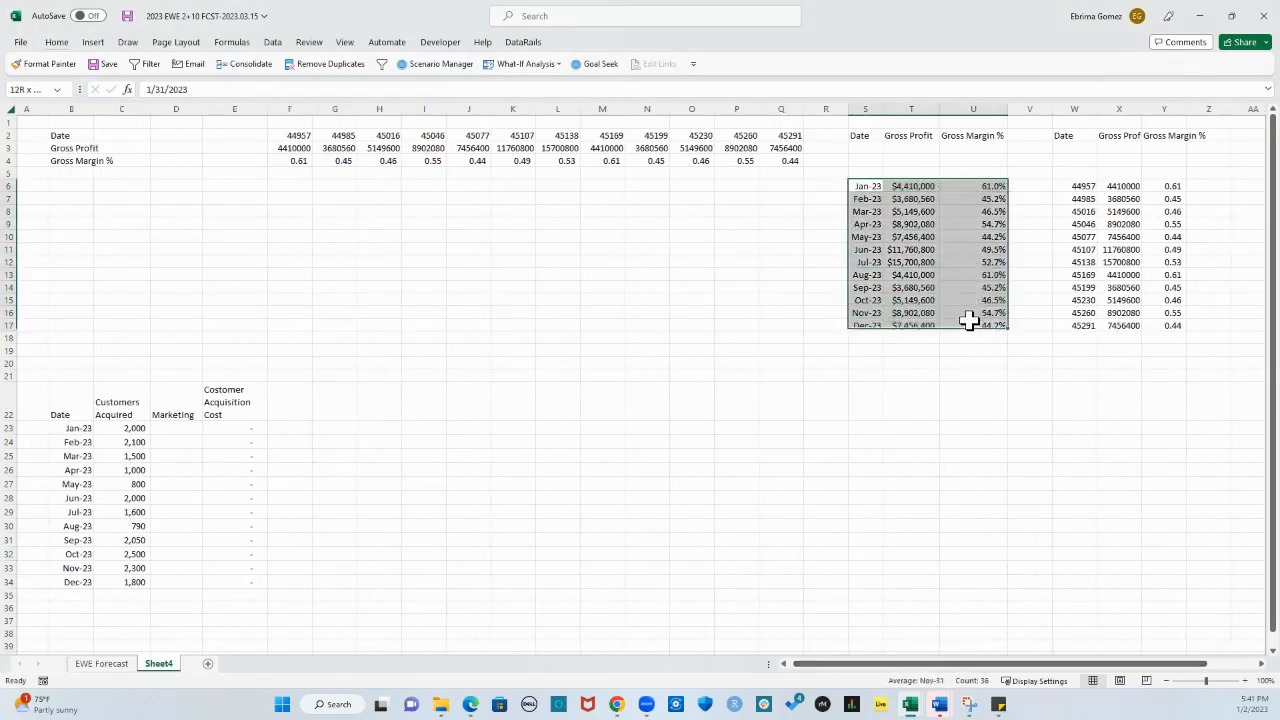
{"action": "left_click_drag", "start_coordinate": [1008, 263], "coordinate": [1010, 226]}
{"action": "left_click", "coordinate": [890, 390]}
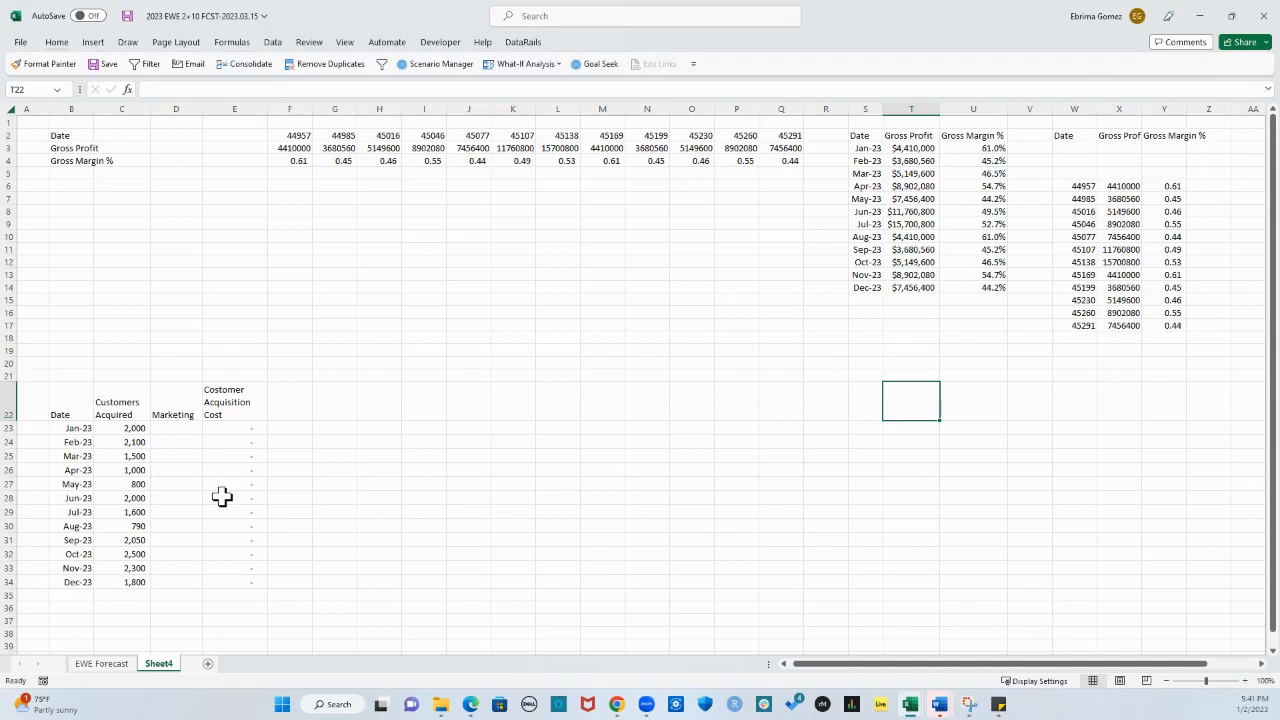
Check the Marketing expense row on the EWE Forecast sheet and return to Sheet4.
{"action": "left_click", "coordinate": [110, 664]}
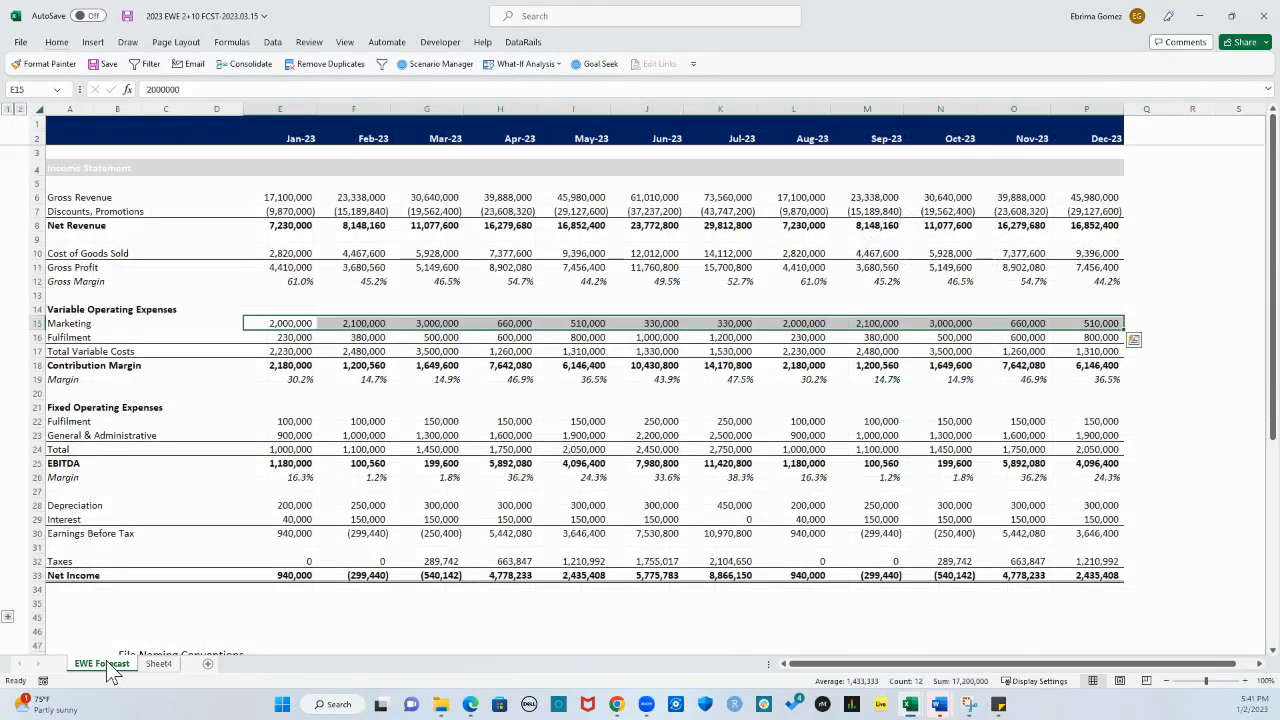
{"action": "left_click", "coordinate": [37, 323]}
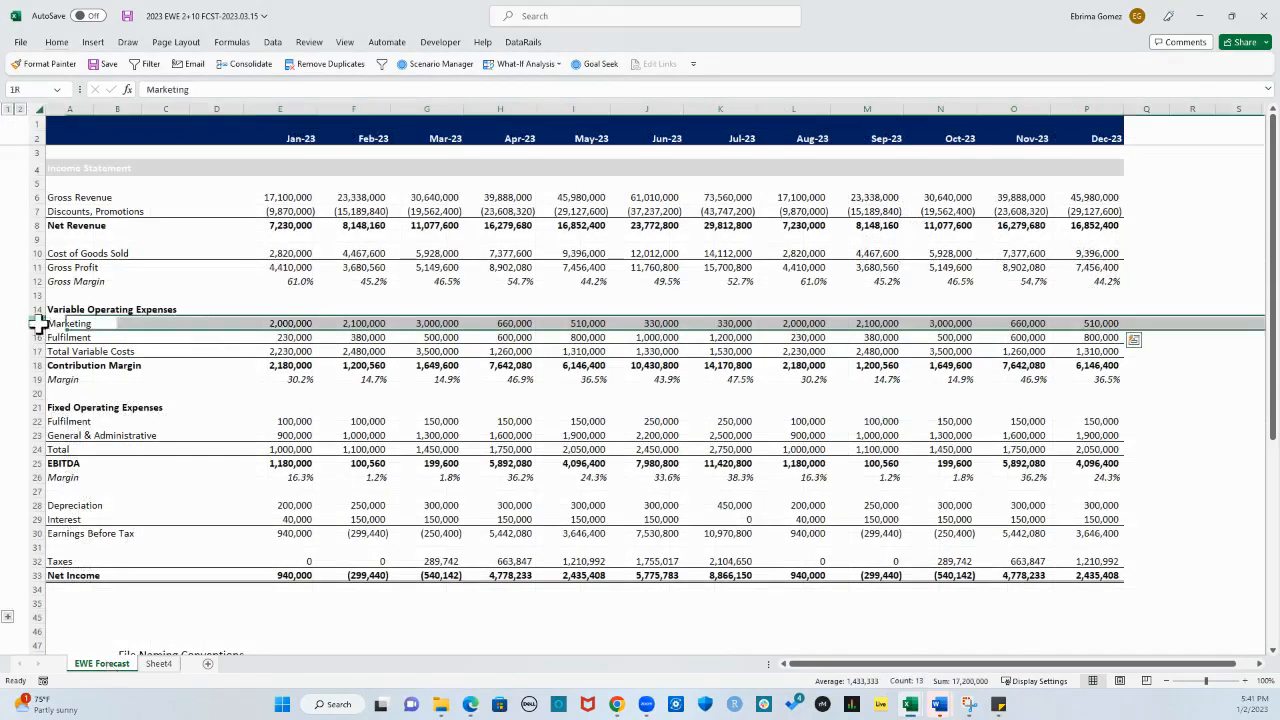
{"action": "left_click", "coordinate": [158, 664]}
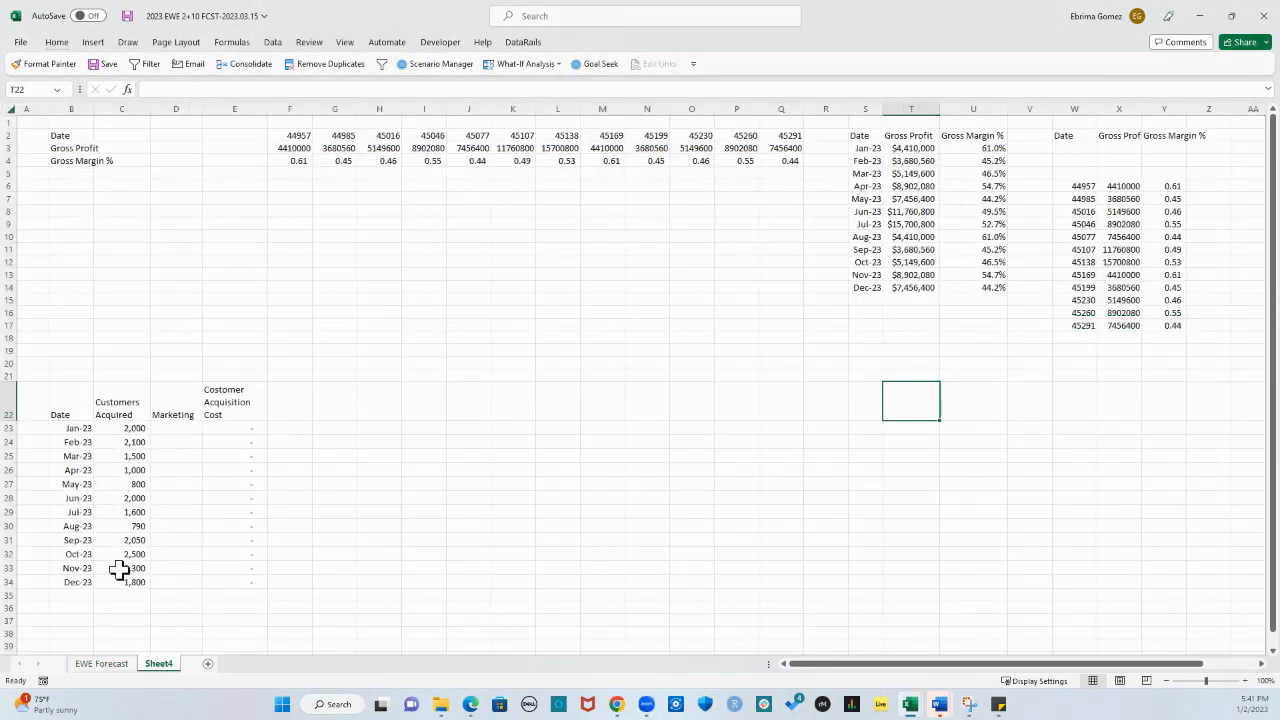
Copy the Jan-23 to Dec-23 Marketing values E15:P15 from EWE Forecast and paste them transposed into Sheet4 starting at D23.
{"action": "left_click", "coordinate": [101, 664]}
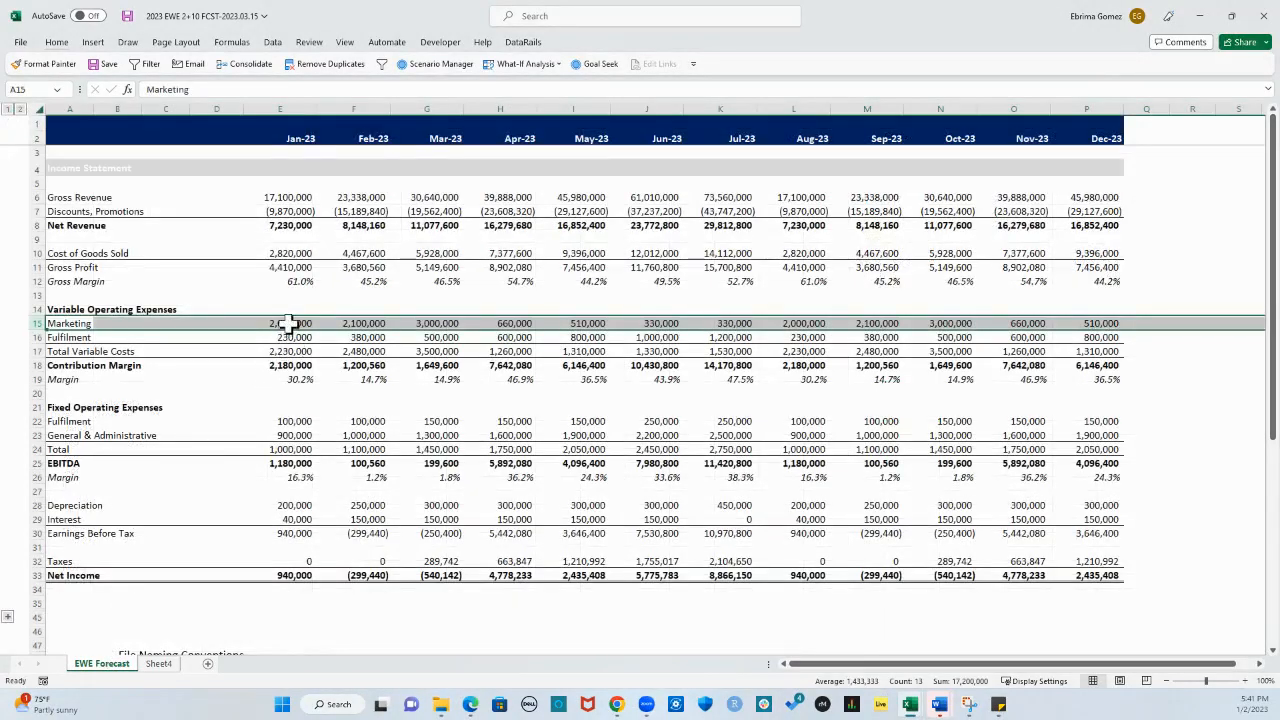
{"action": "left_click_drag", "start_coordinate": [288, 323], "coordinate": [1106, 322]}
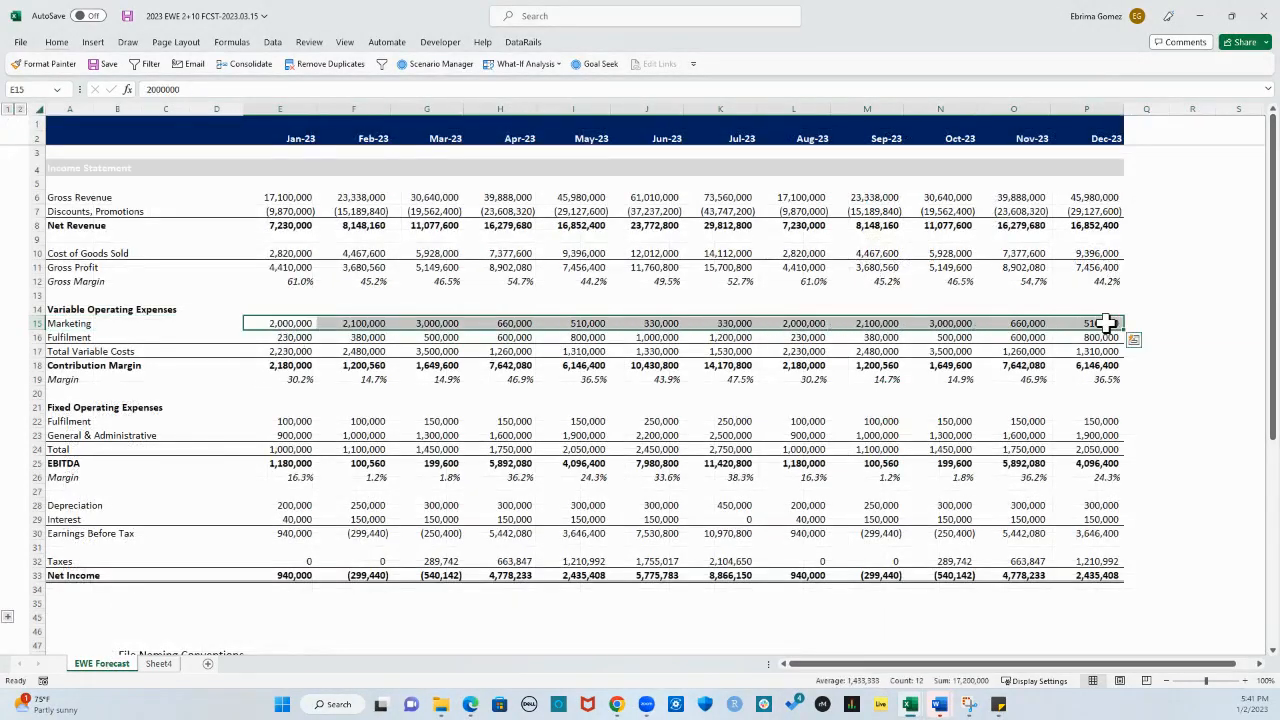
{"action": "key", "text": "ctrl+c"}
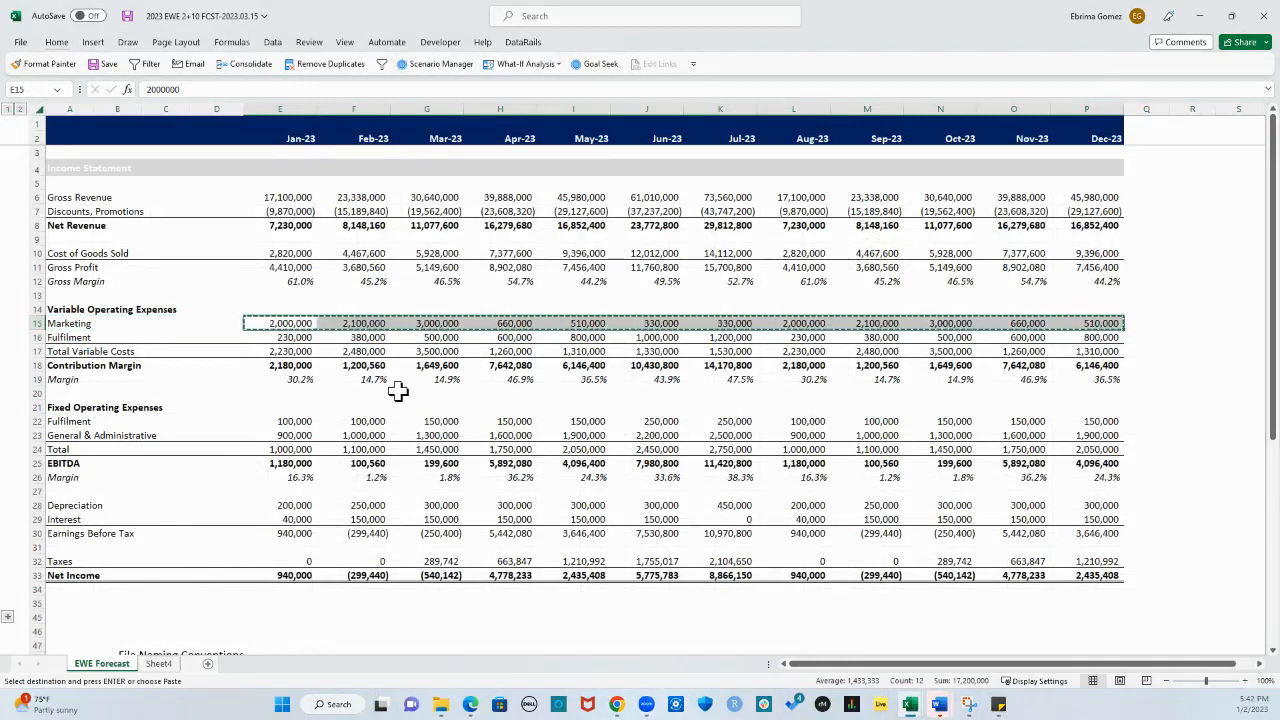
{"action": "left_click", "coordinate": [158, 664]}
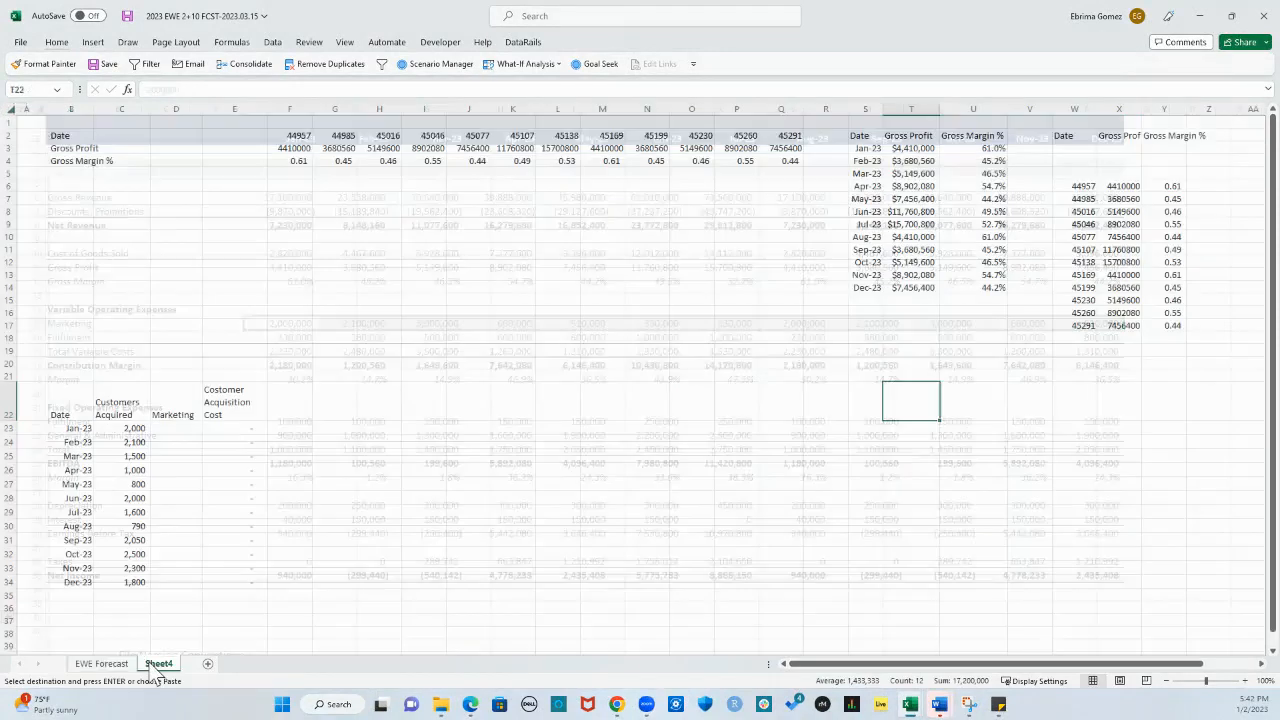
{"action": "left_click", "coordinate": [165, 428]}
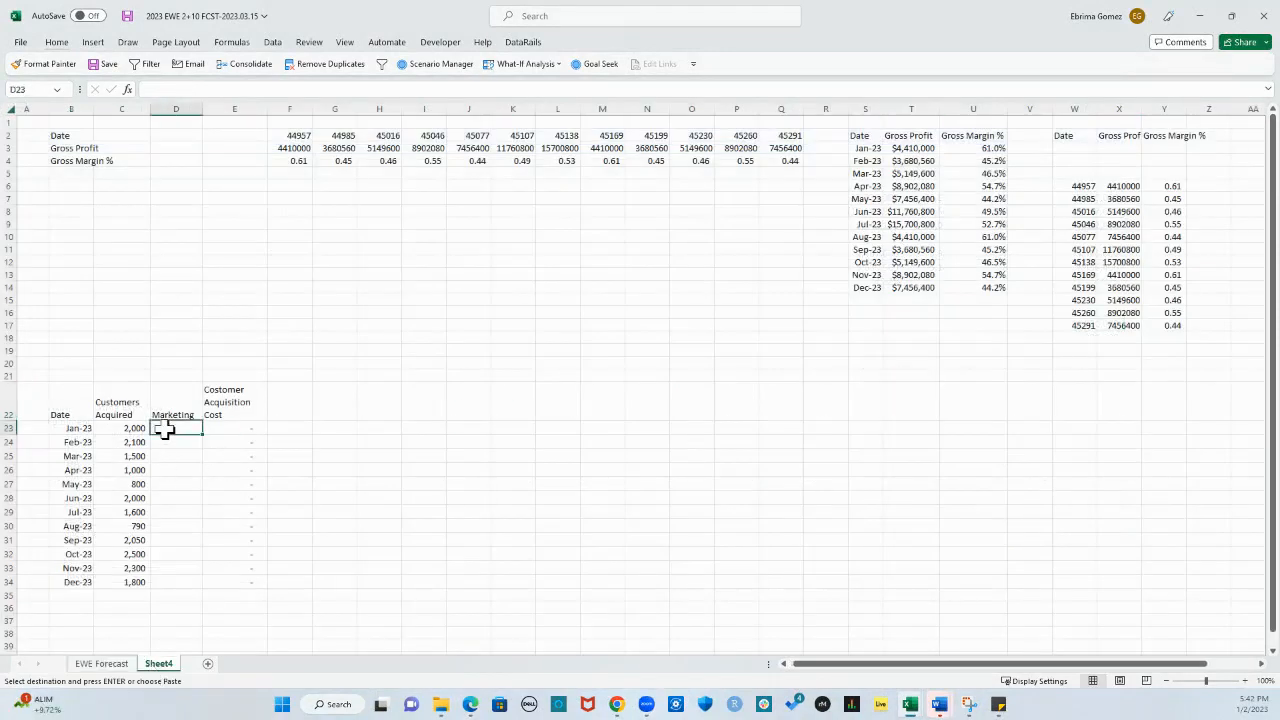
{"action": "right_click", "coordinate": [165, 428]}
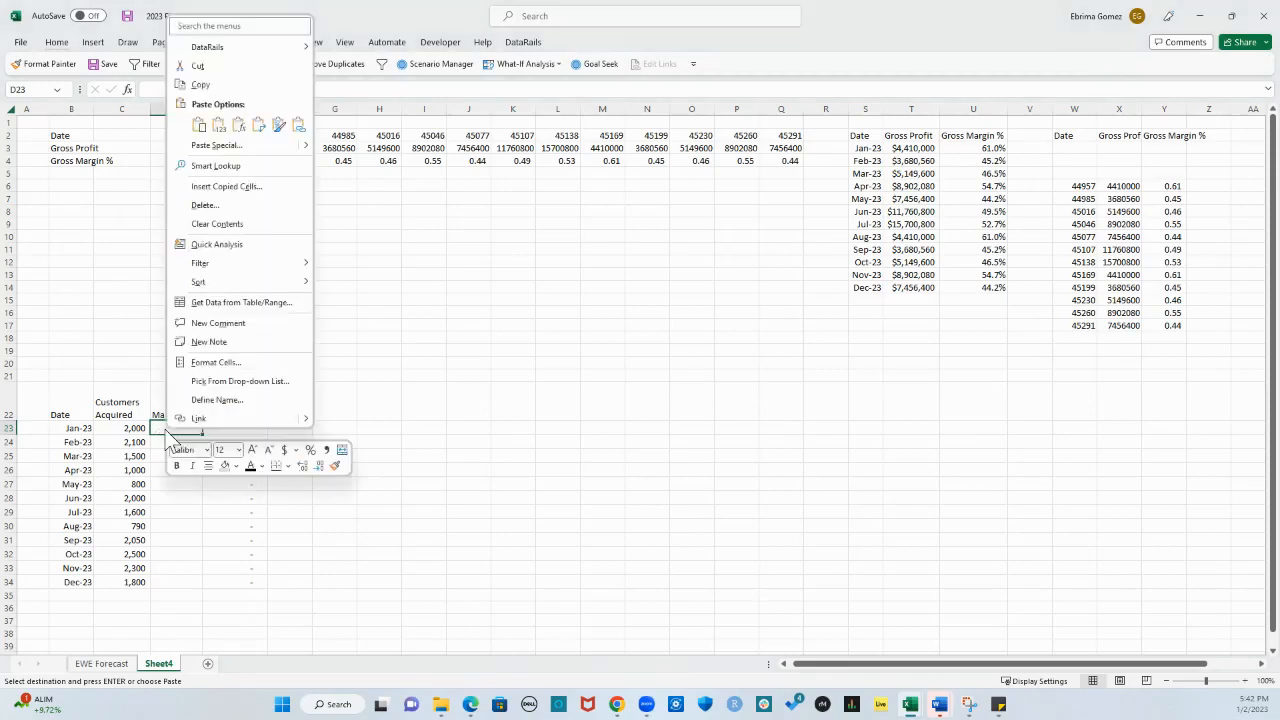
{"action": "left_click", "coordinate": [259, 128]}
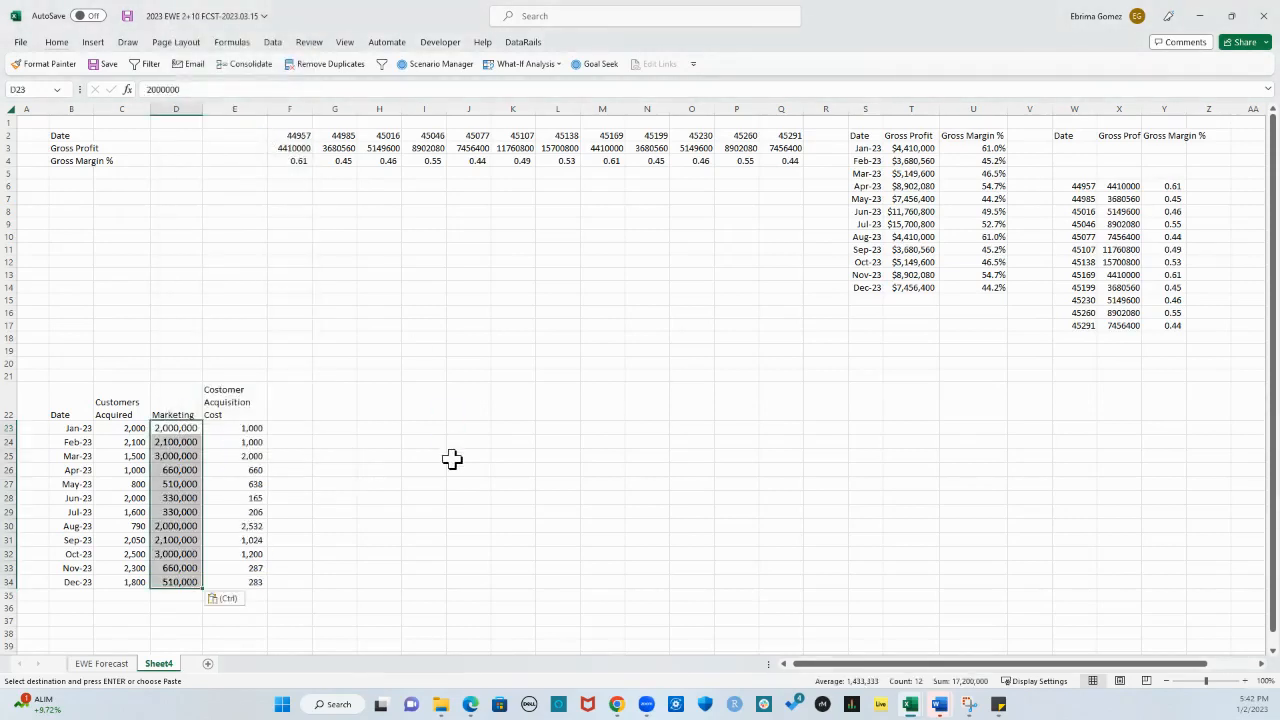
Inspect the Customer Acquisition Cost formula in E23 and the cells it references, leaving it unedited.
{"action": "double_click", "coordinate": [216, 428]}
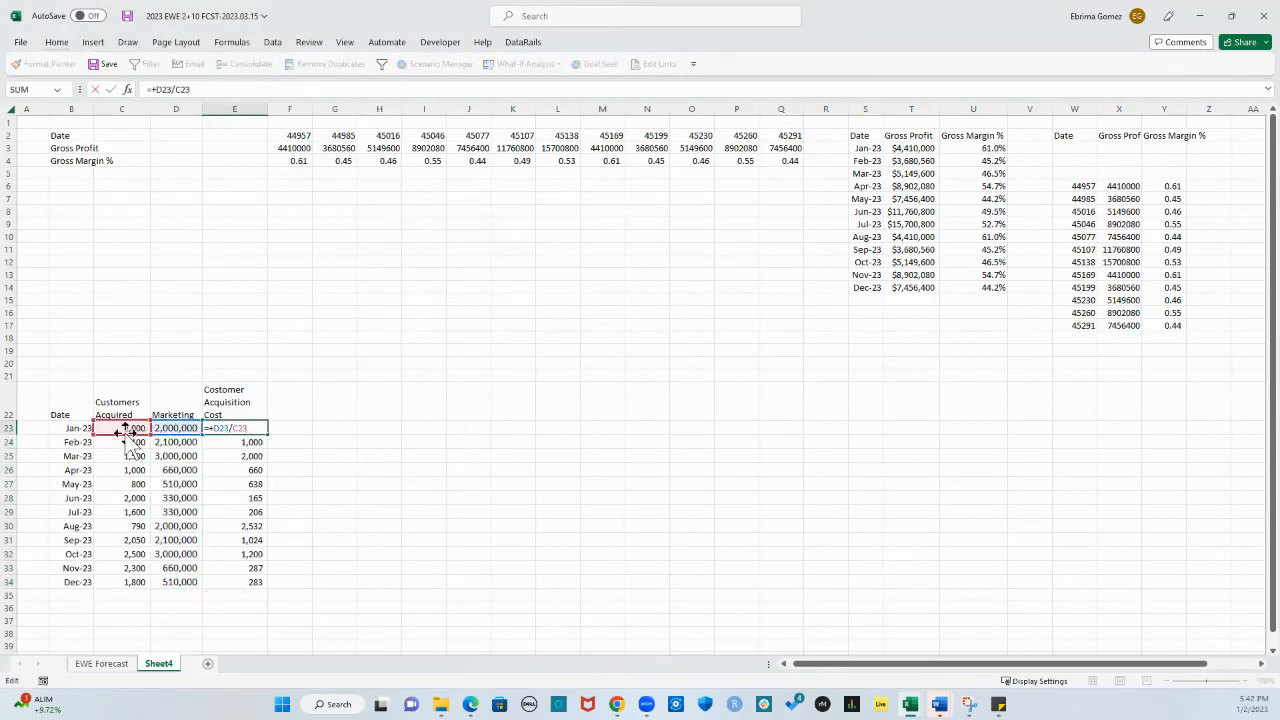
{"action": "key", "text": "Escape"}
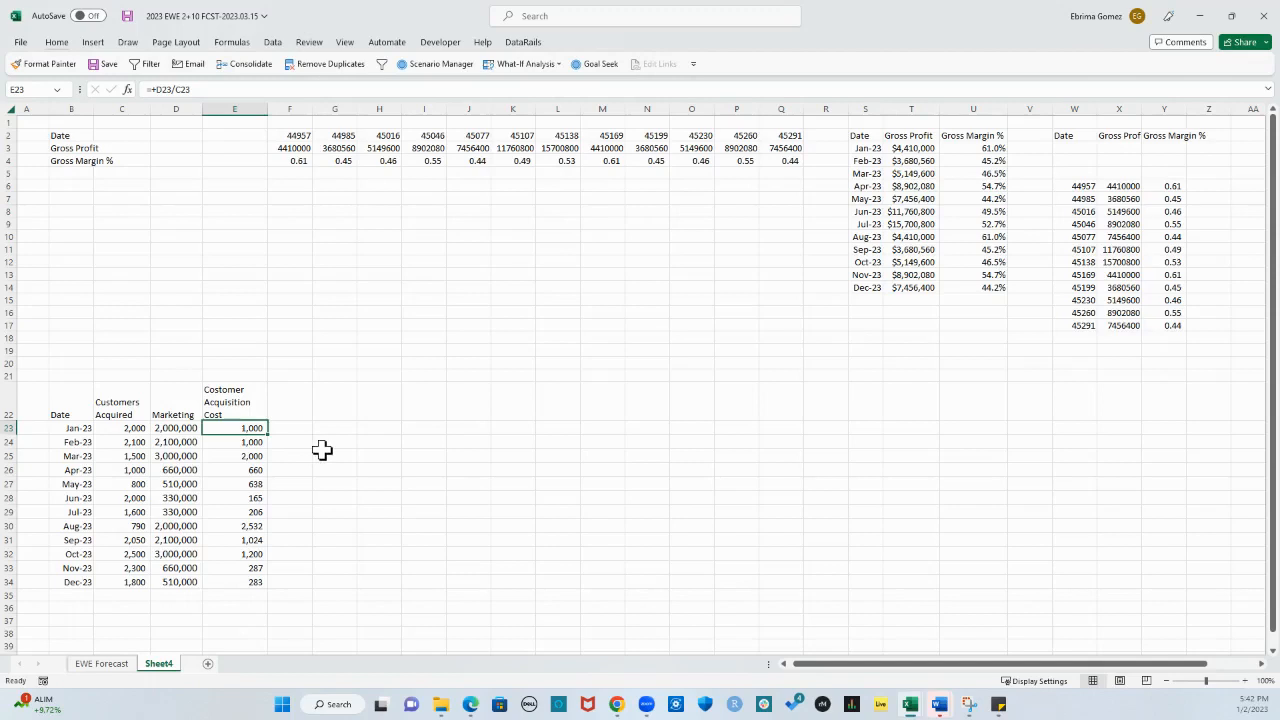